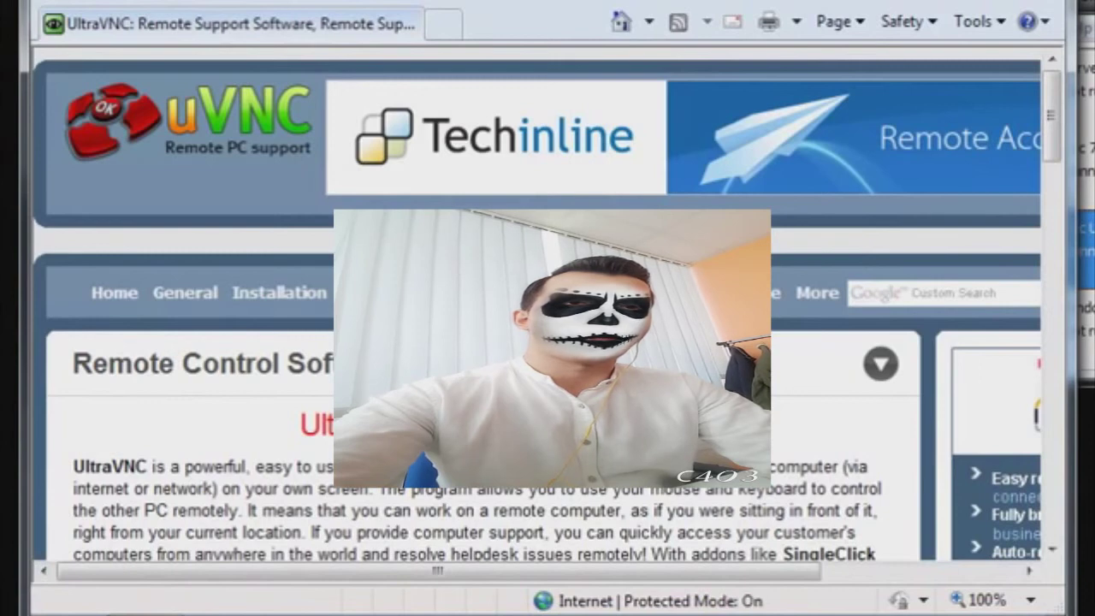
# - Scroll down and back up through the uvnc.com homepage to review the 1.0.8.0 release details
pyautogui.scroll(-10, 548, 305)
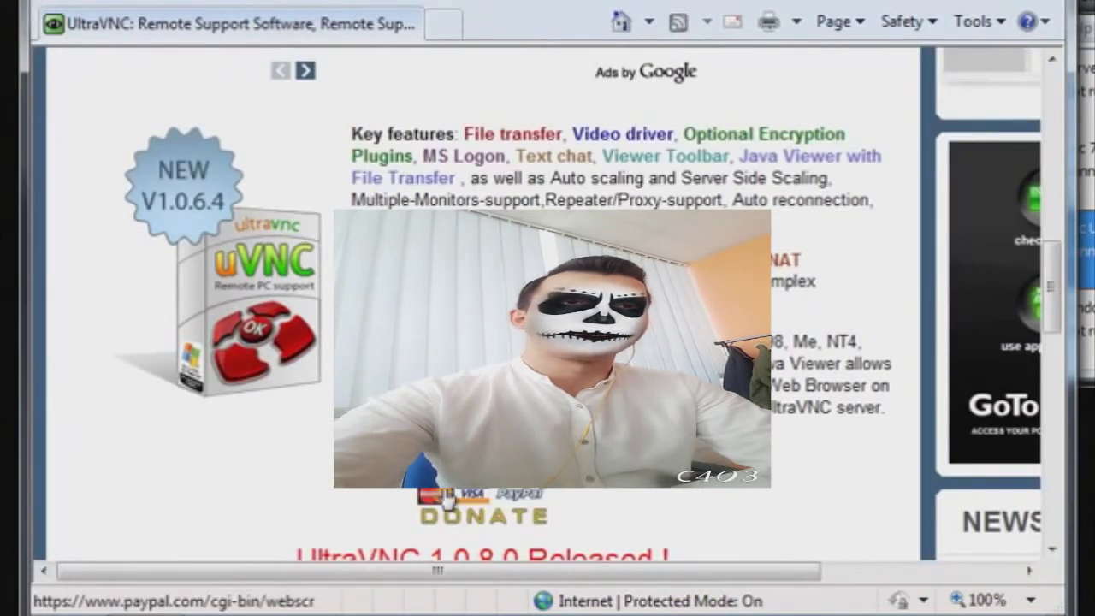
pyautogui.scroll(10, 807, 245)
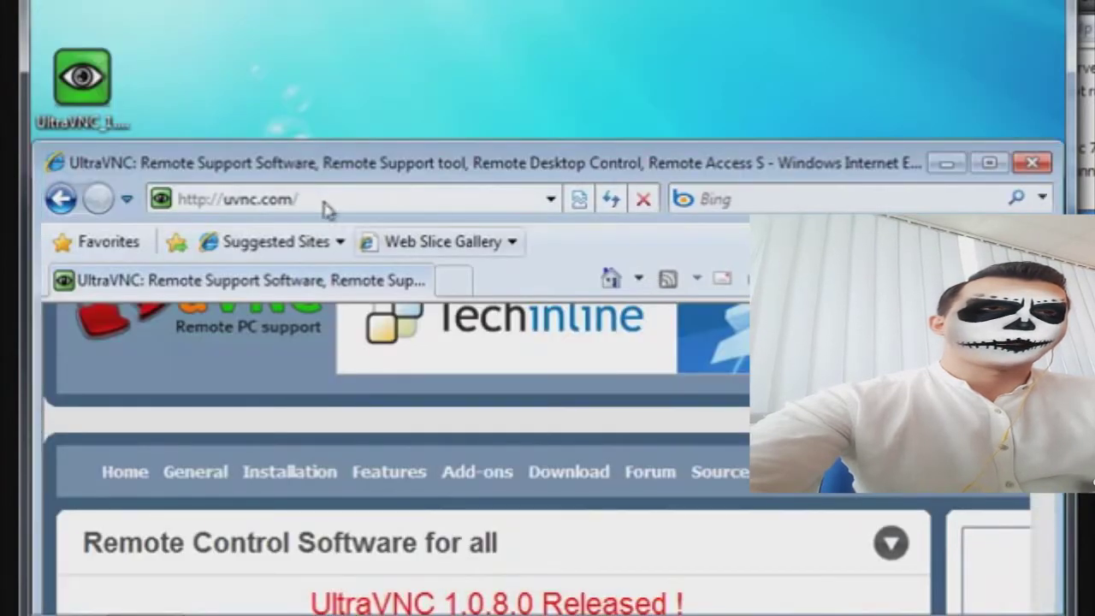
# - Close Internet Explorer and launch the UltraVNC installer with admin approval, keeping English as language
pyautogui.click(1040, 165)
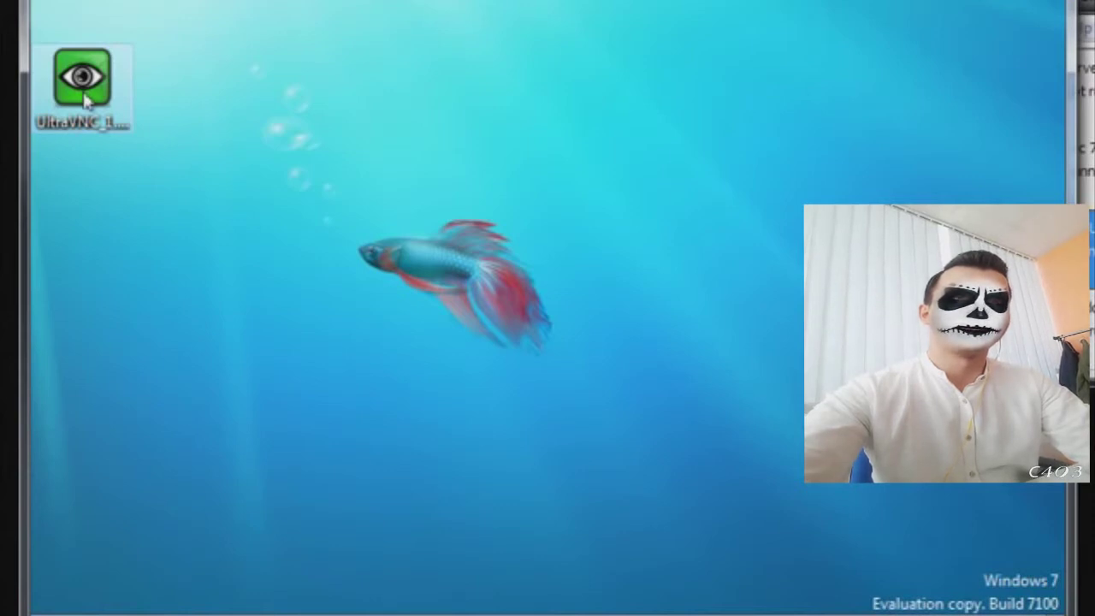
pyautogui.doubleClick(85, 100)
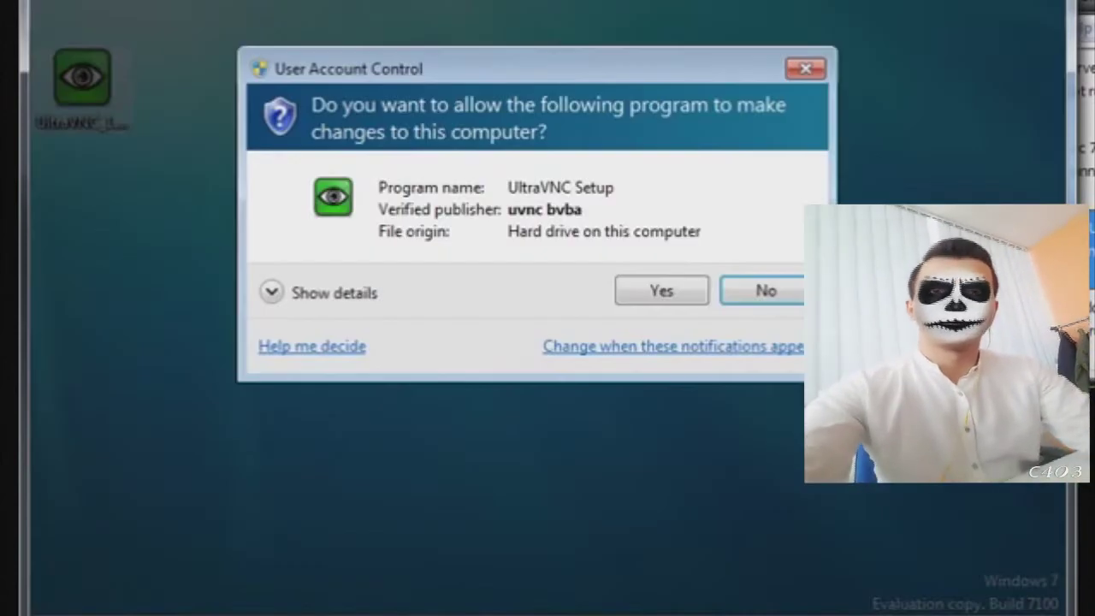
pyautogui.click(655, 291)
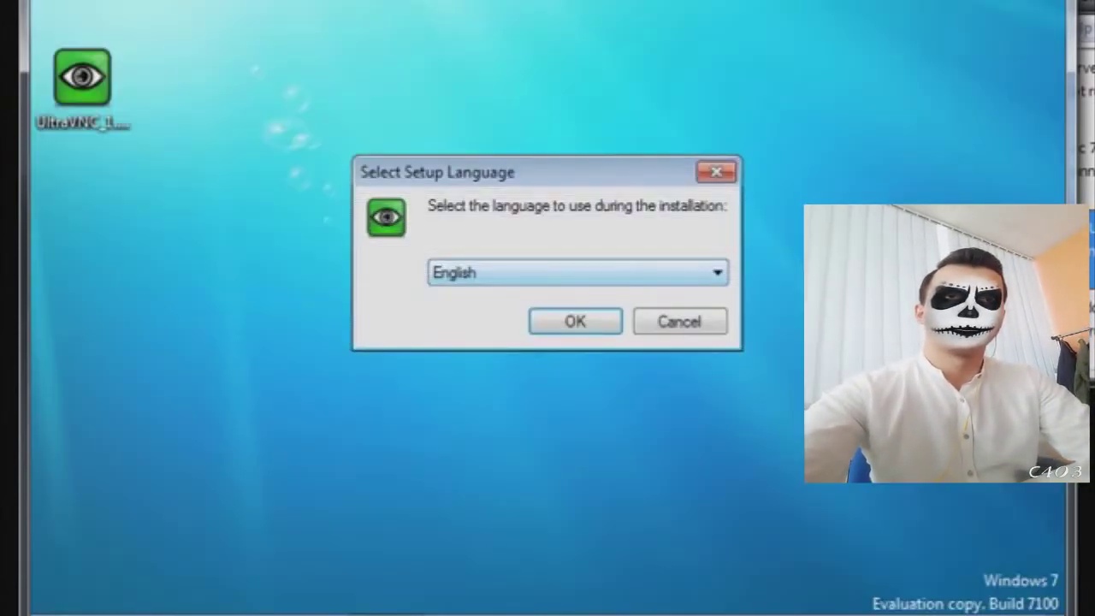
pyautogui.click(714, 275)
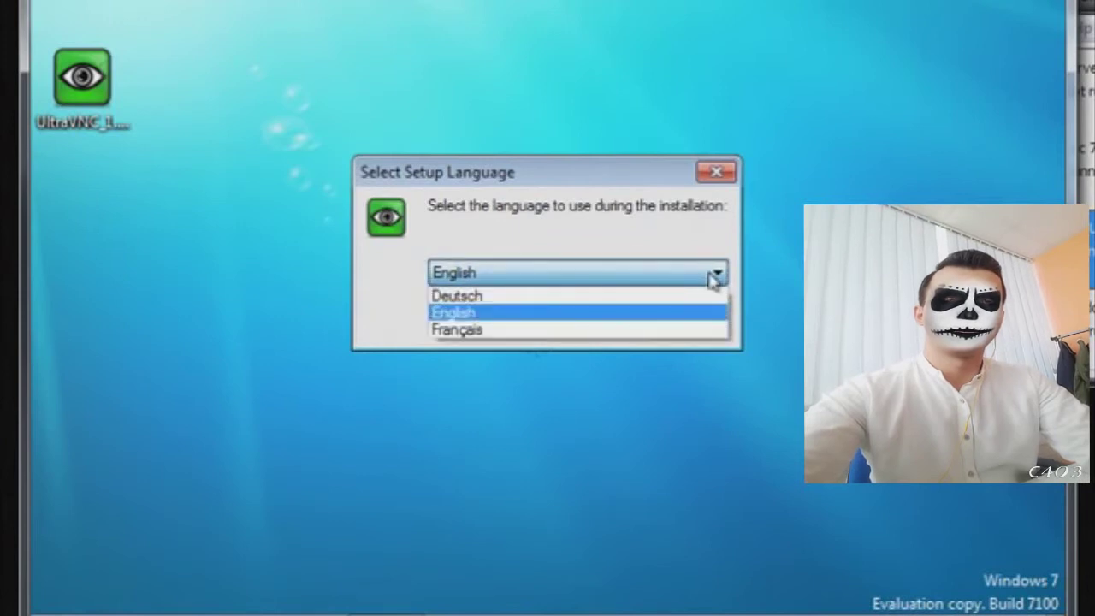
pyautogui.click(714, 278)
# - Start the setup wizard in English and accept the GPL licence agreement
pyautogui.click(593, 328)
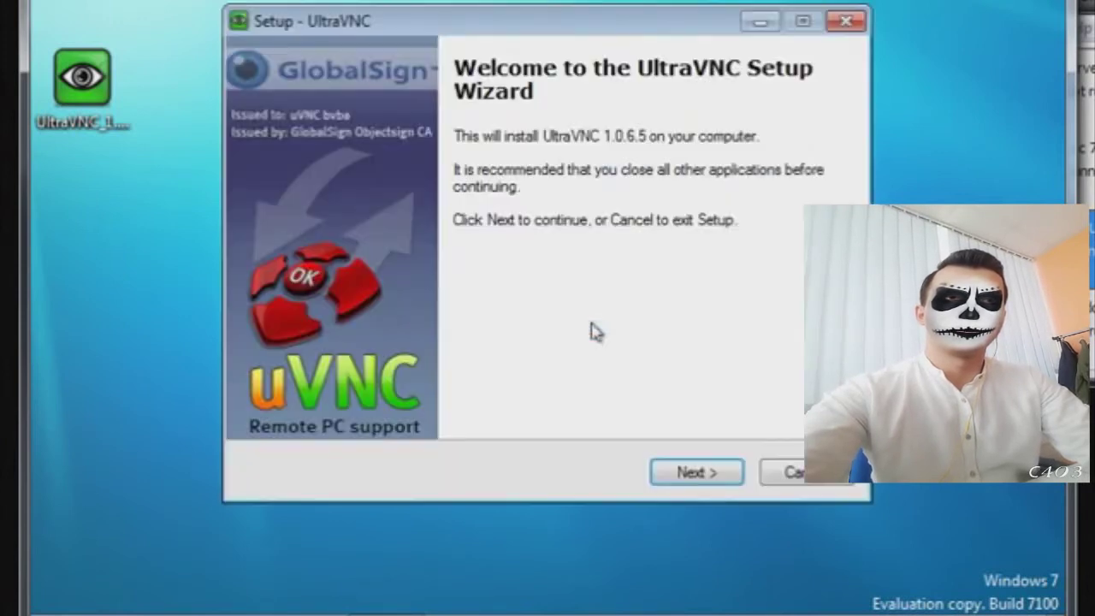
pyautogui.click(695, 474)
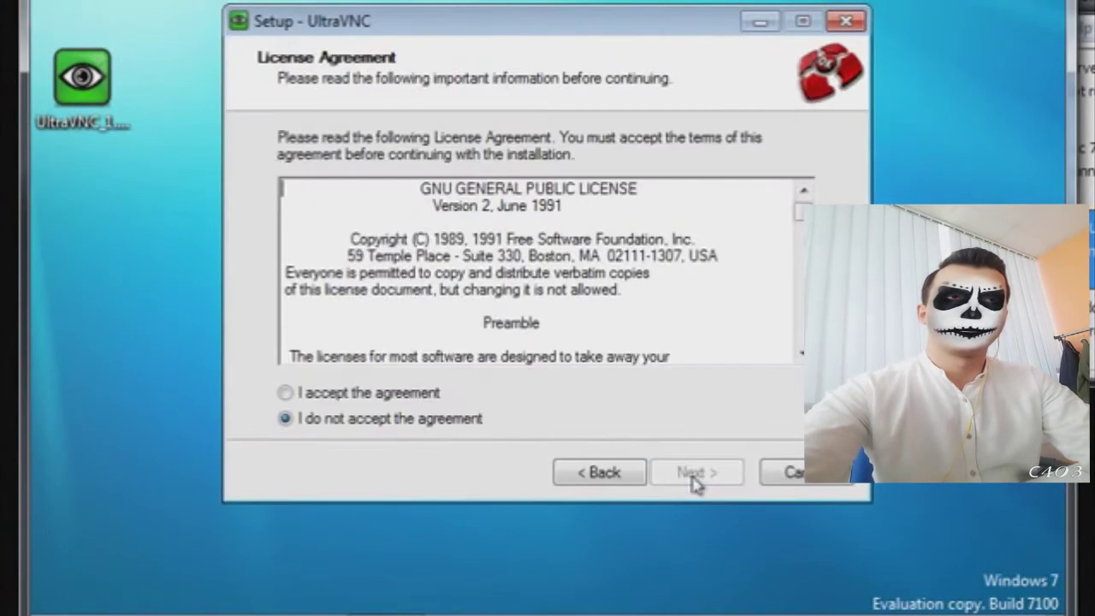
pyautogui.click(377, 395)
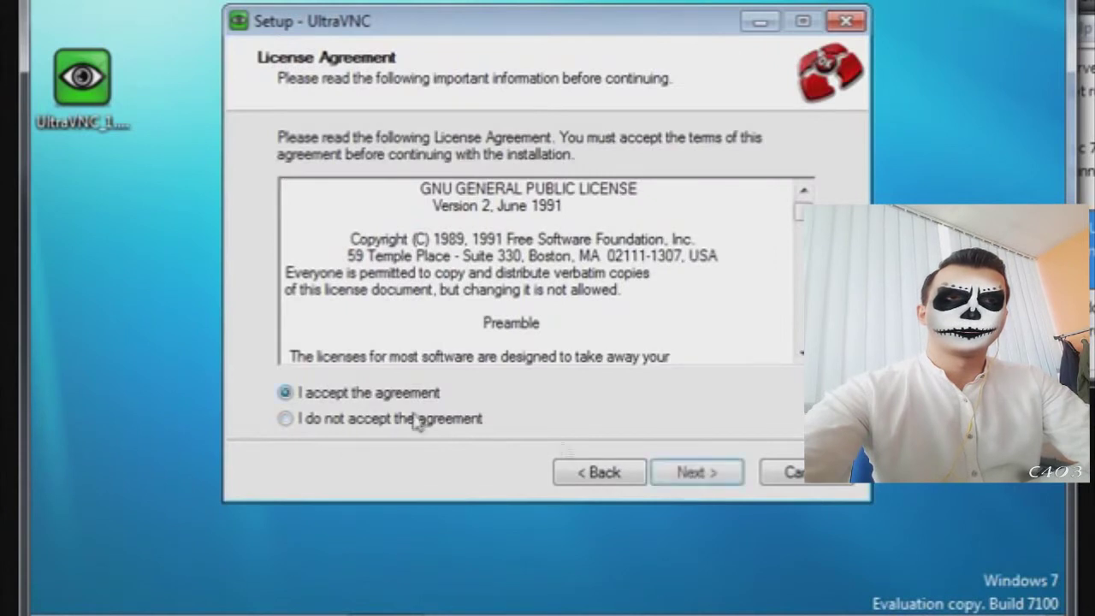
pyautogui.click(684, 473)
# - Keep the default Program Files destination and the Full installation component choice
pyautogui.click(682, 471)
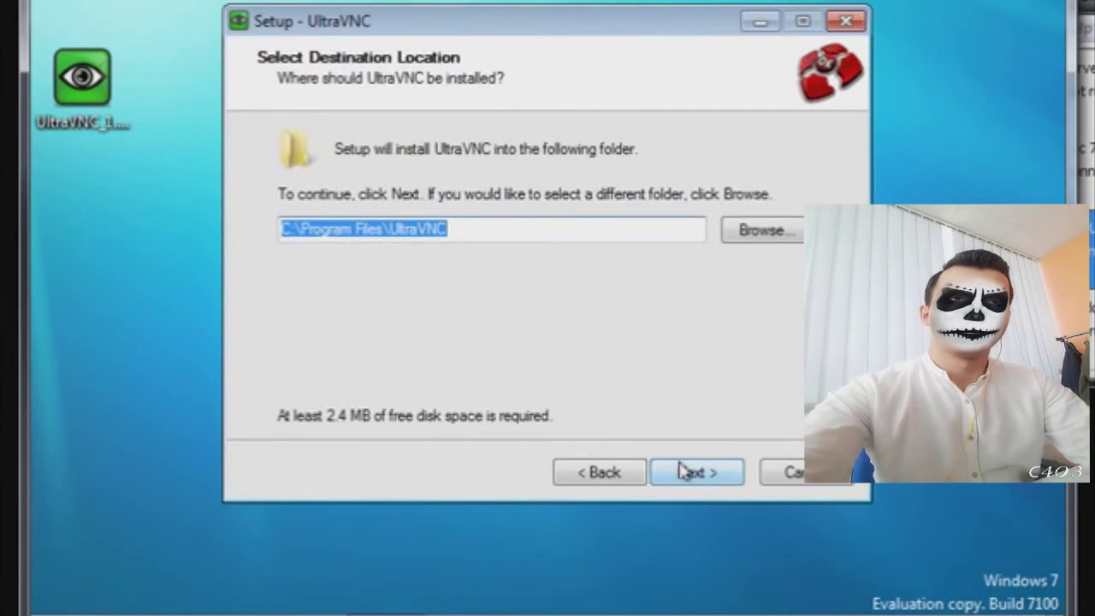
pyautogui.click(682, 470)
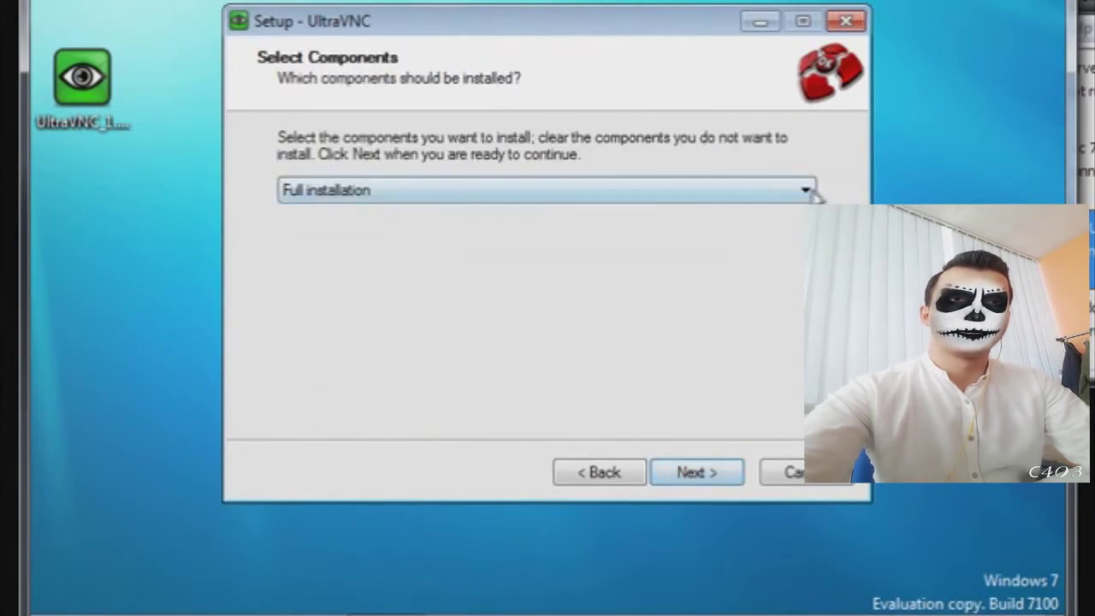
pyautogui.click(809, 191)
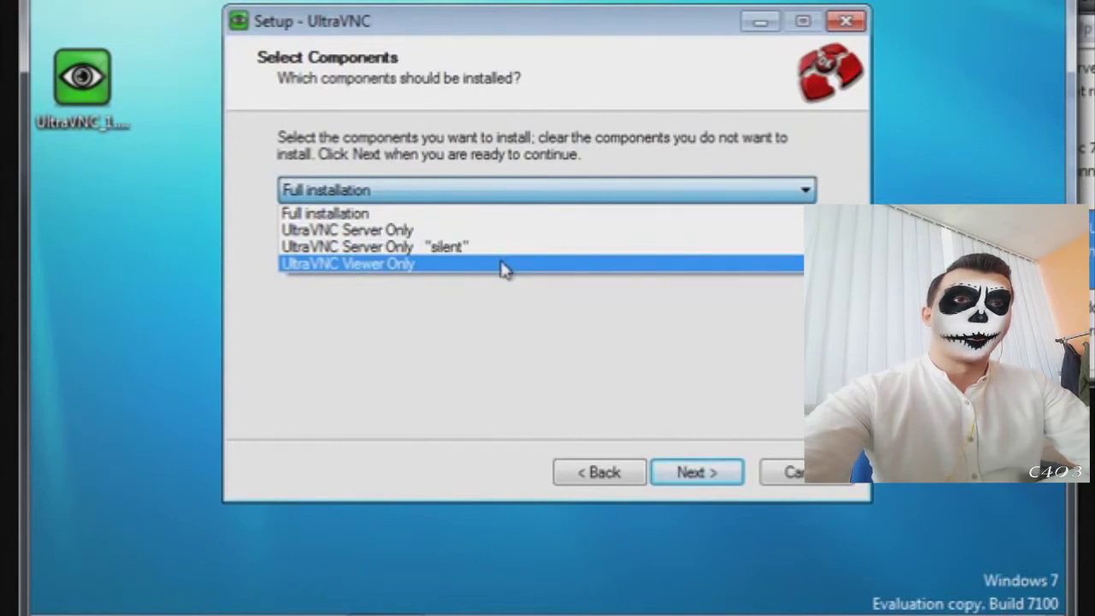
pyautogui.click(499, 214)
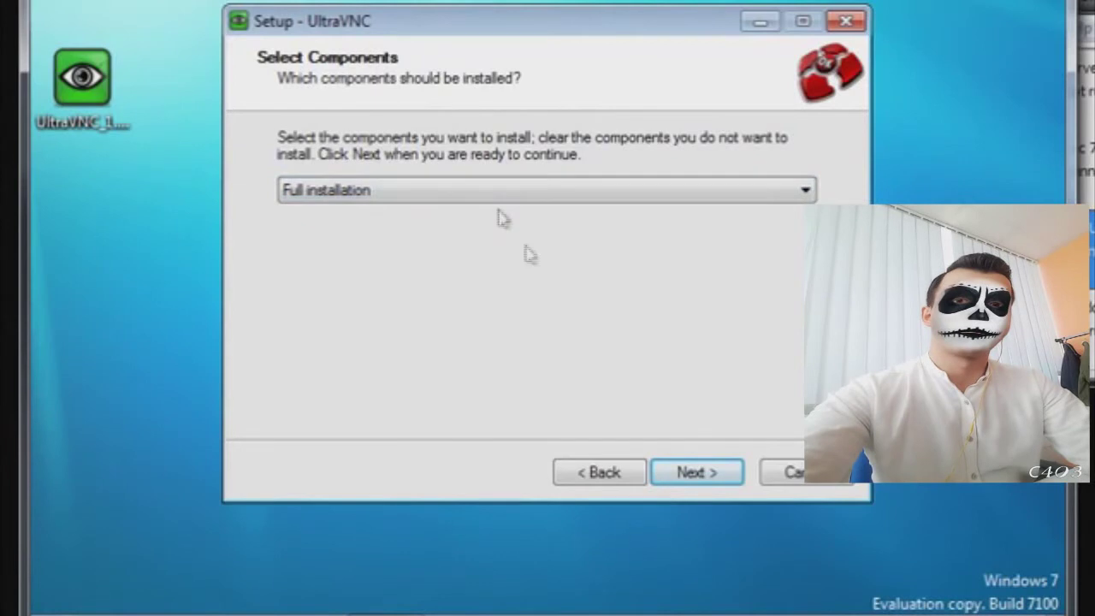
# - Keep the default Start Menu folder, Vista addons and mirror driver download options
pyautogui.click(714, 477)
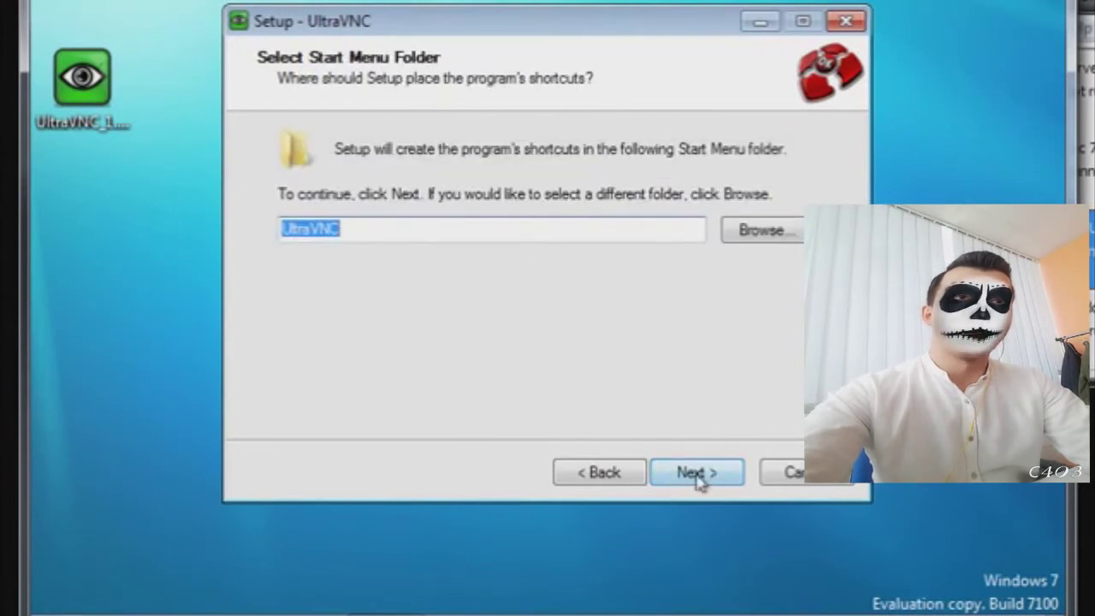
pyautogui.click(698, 475)
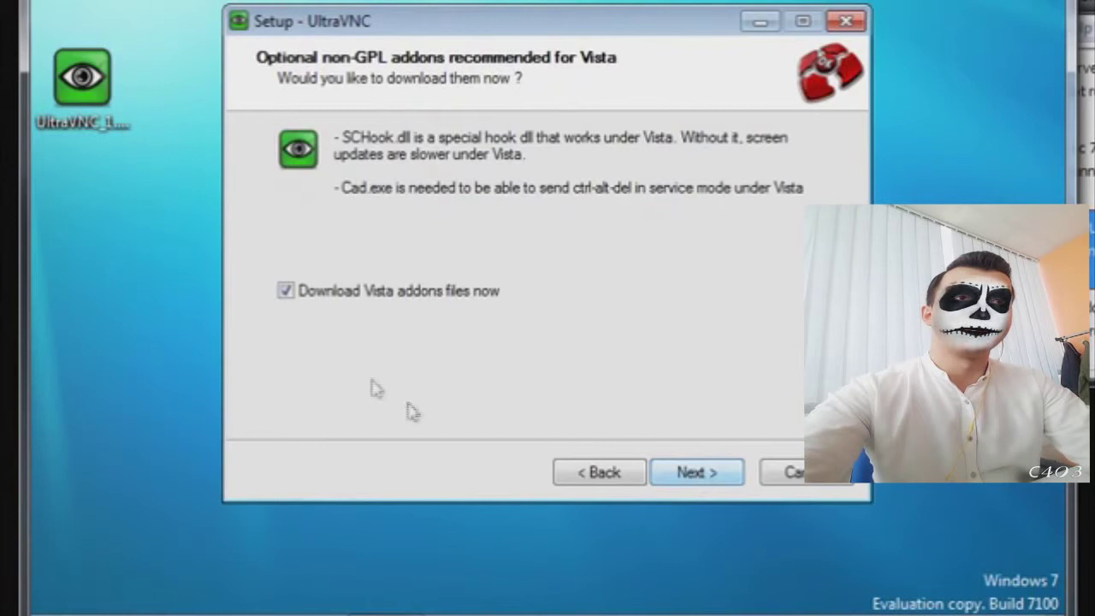
pyautogui.click(702, 472)
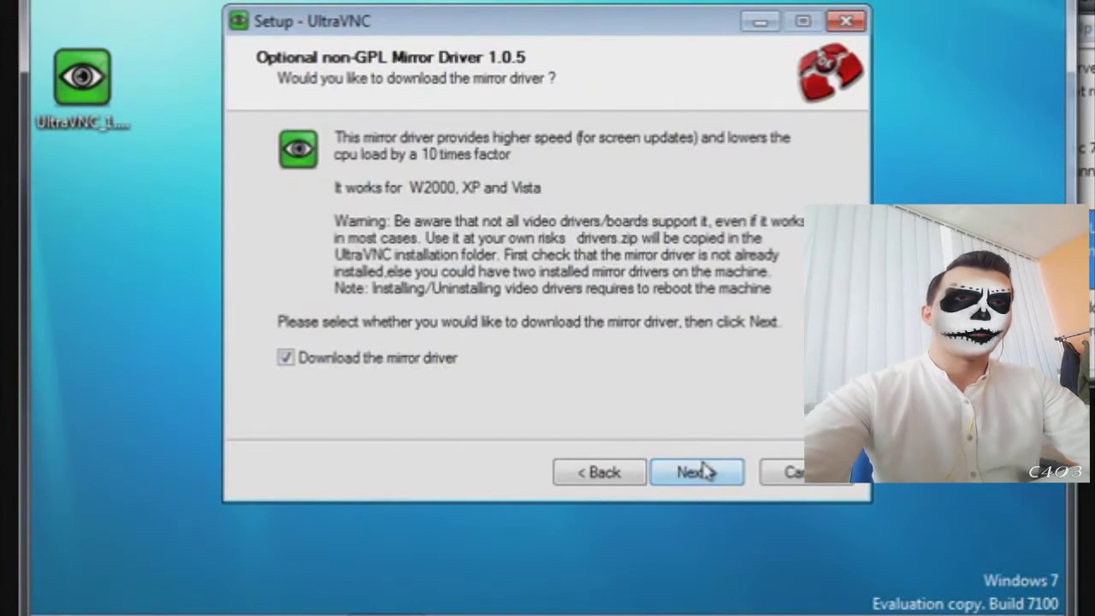
pyautogui.click(700, 471)
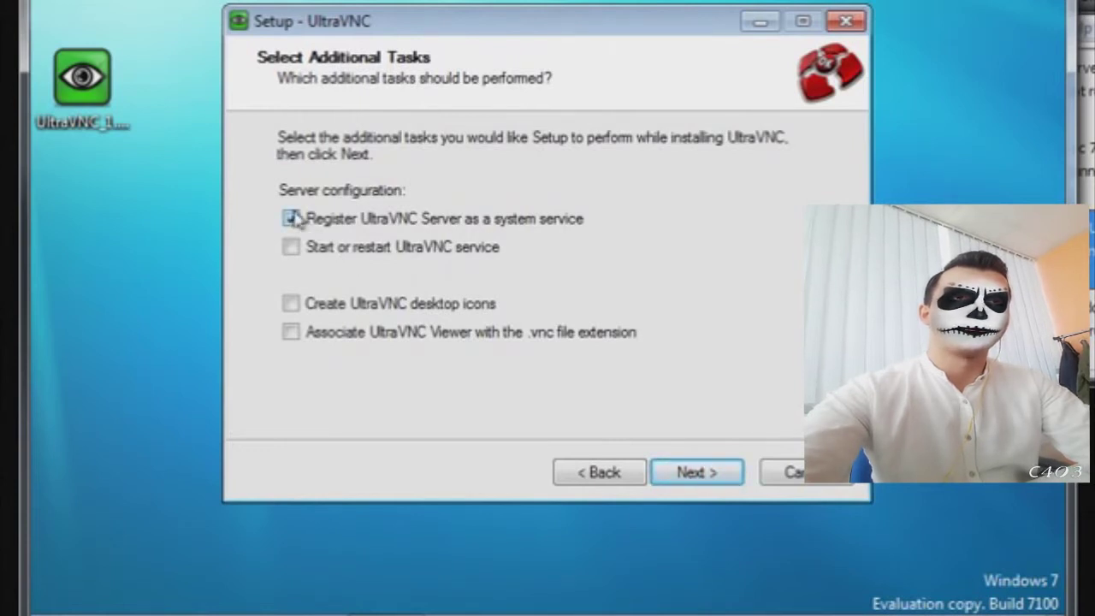
# - Enable service registration, service start, desktop icons and .vnc file association, then reach the summary
pyautogui.click(292, 219)
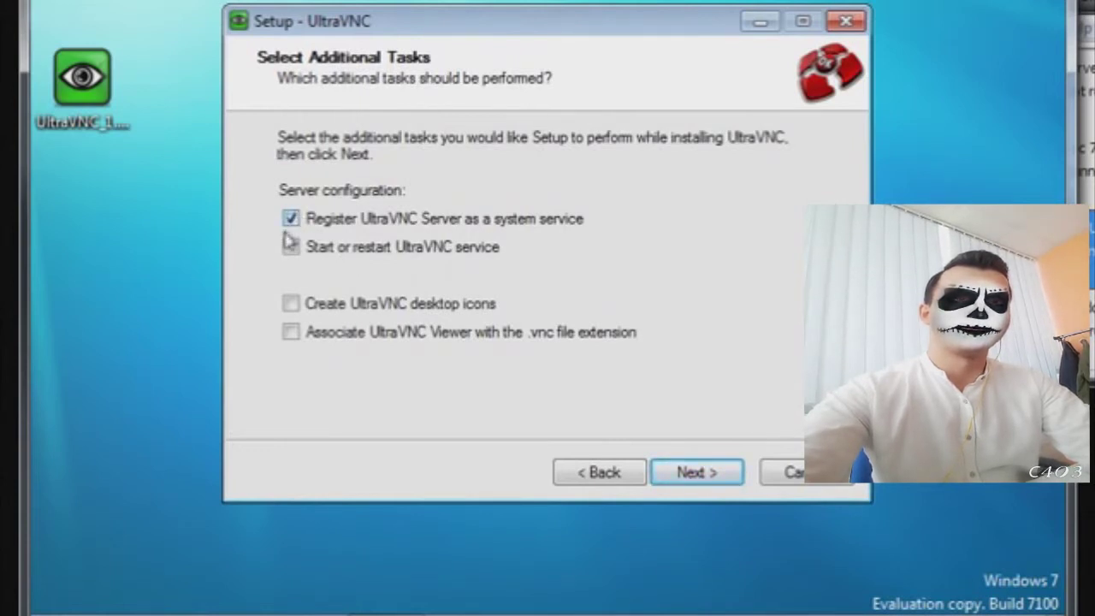
pyautogui.click(291, 247)
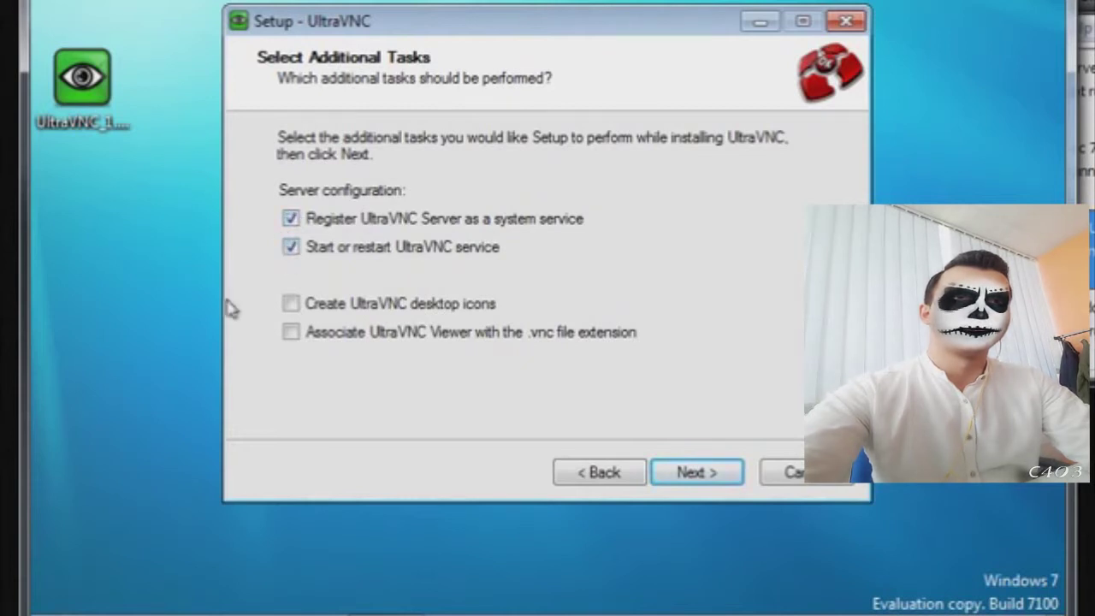
pyautogui.click(291, 305)
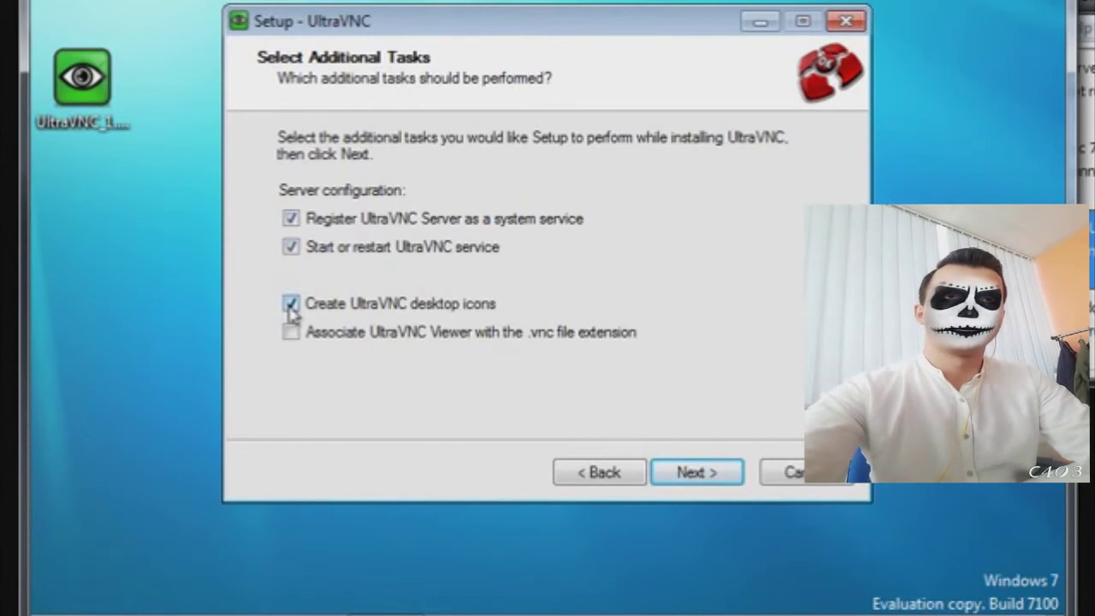
pyautogui.click(292, 307)
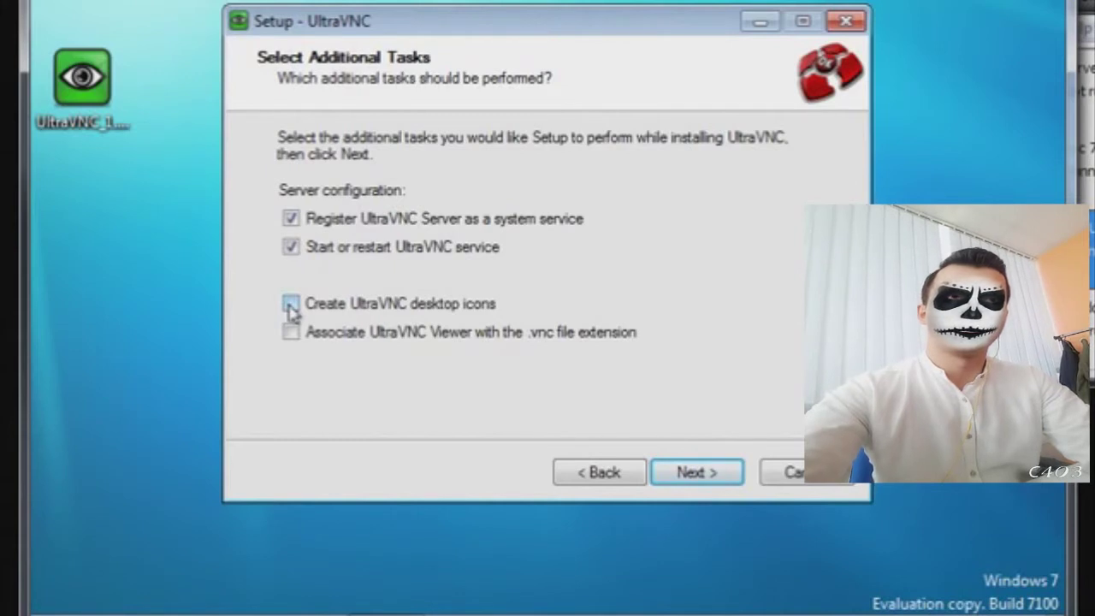
pyautogui.click(292, 310)
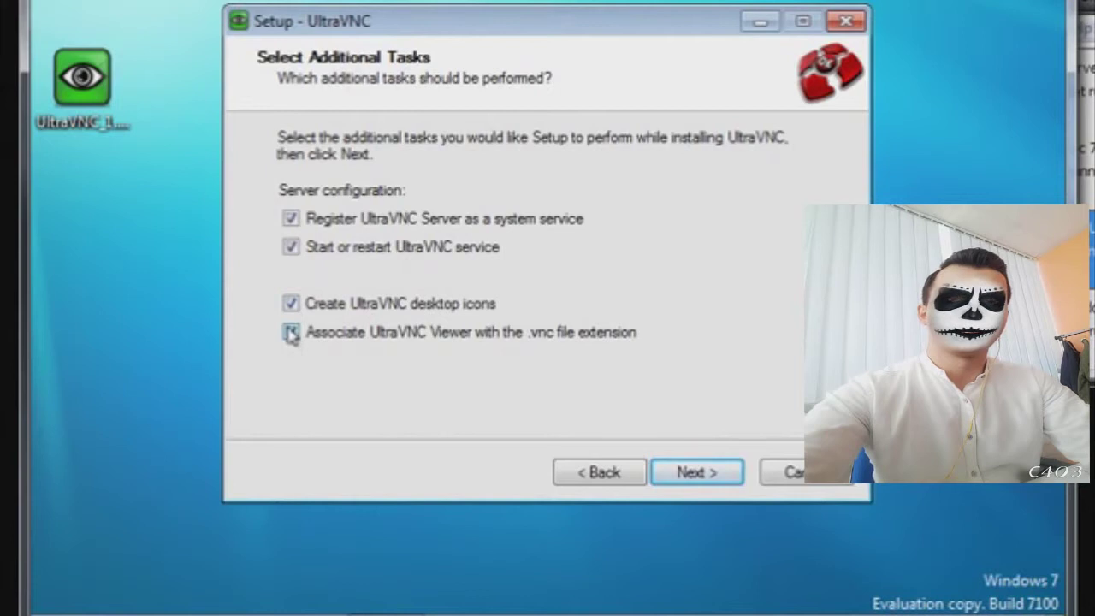
pyautogui.click(292, 334)
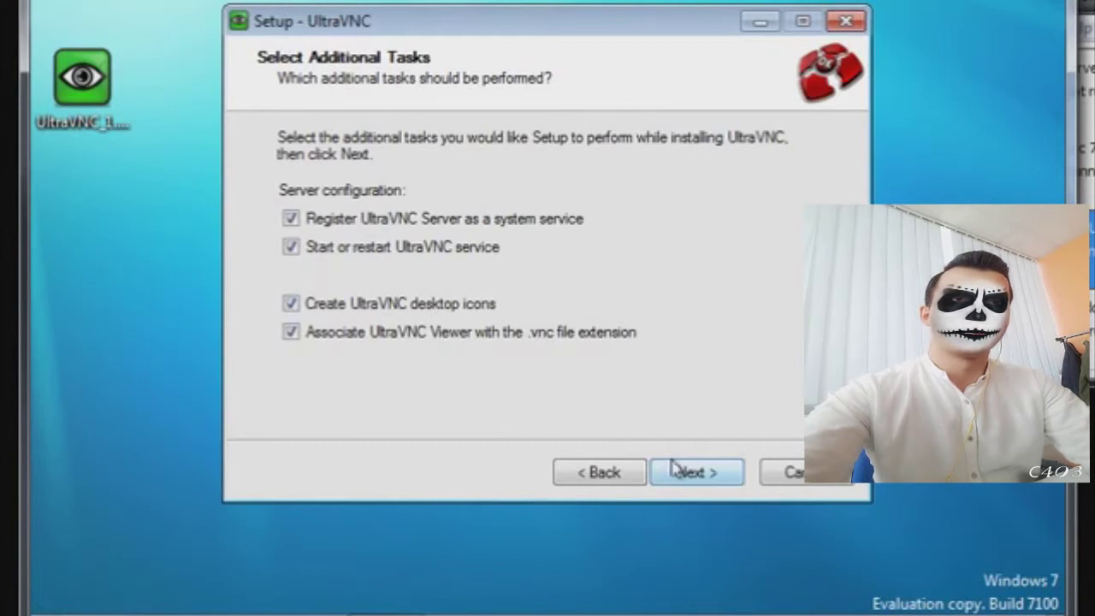
pyautogui.click(692, 476)
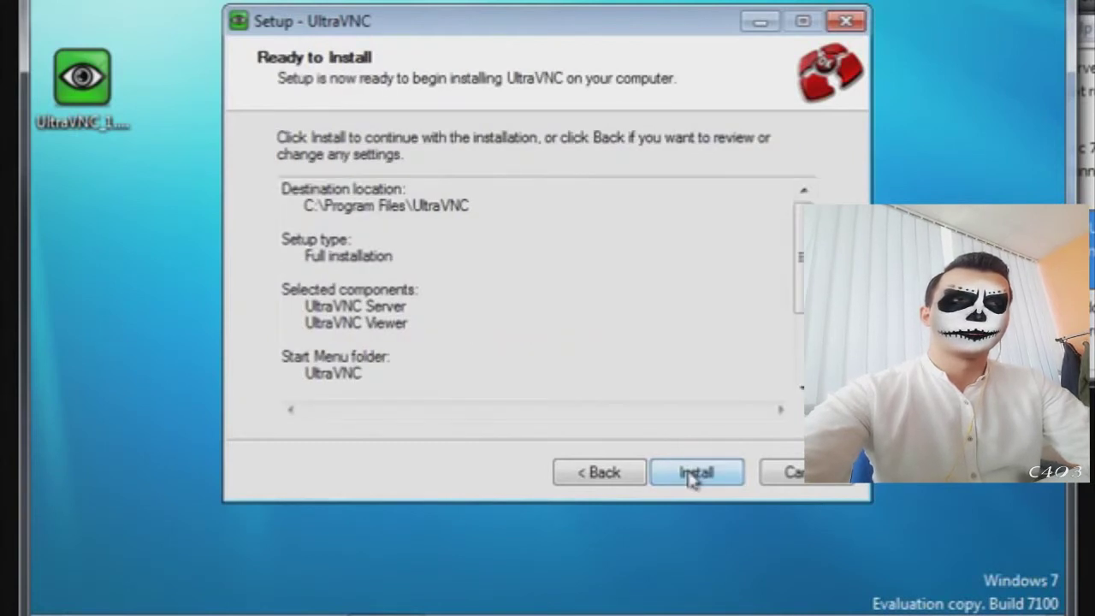
# - Install UltraVNC 1.0.6.5 and finish the wizard, opening the server properties
pyautogui.click(694, 475)
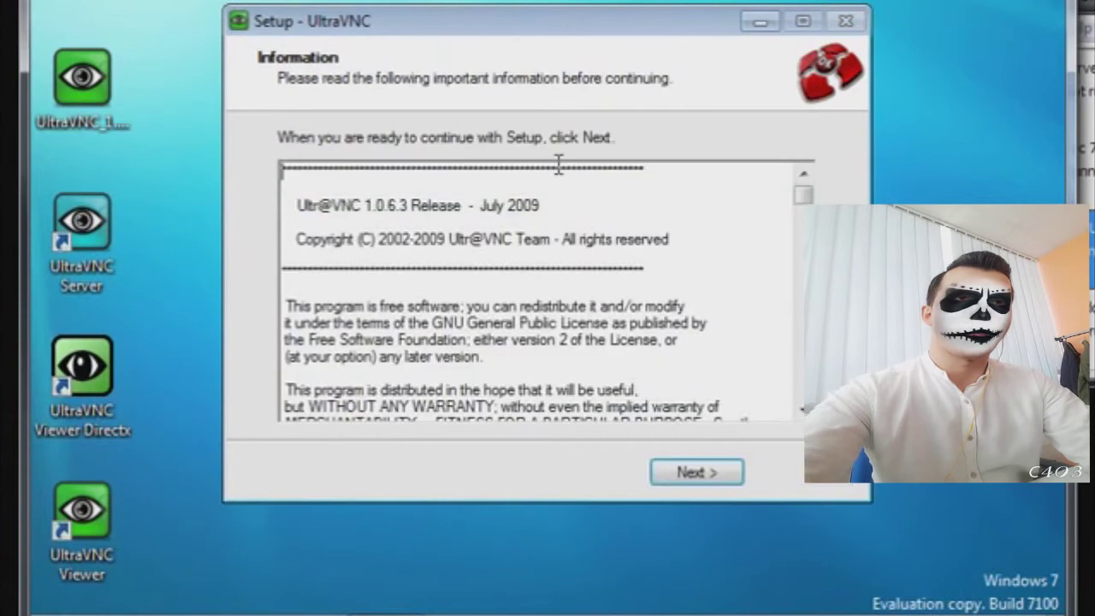
pyautogui.click(682, 479)
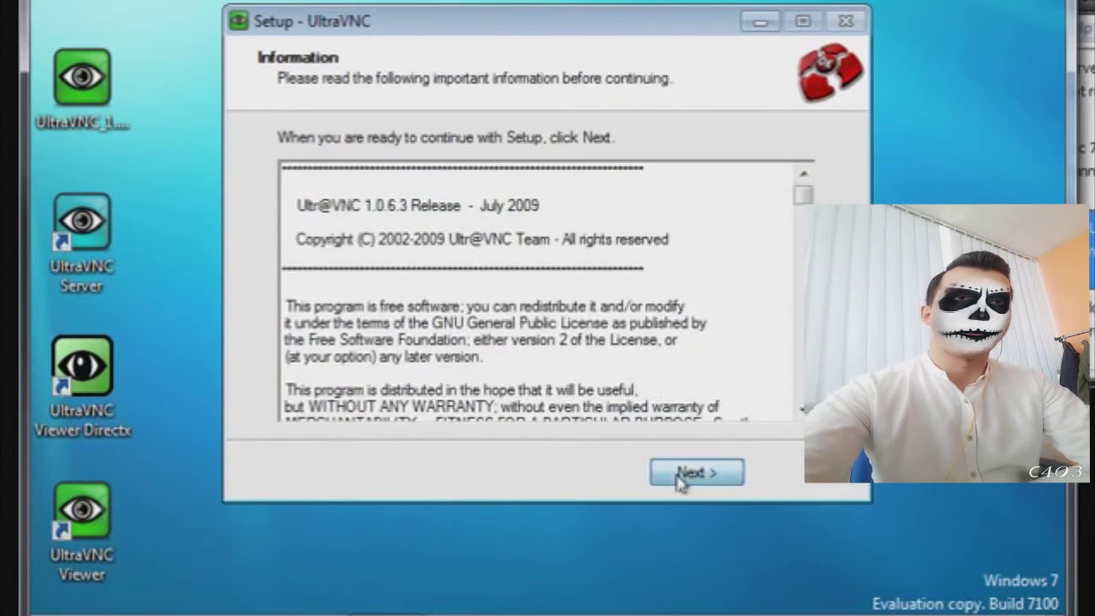
pyautogui.click(681, 479)
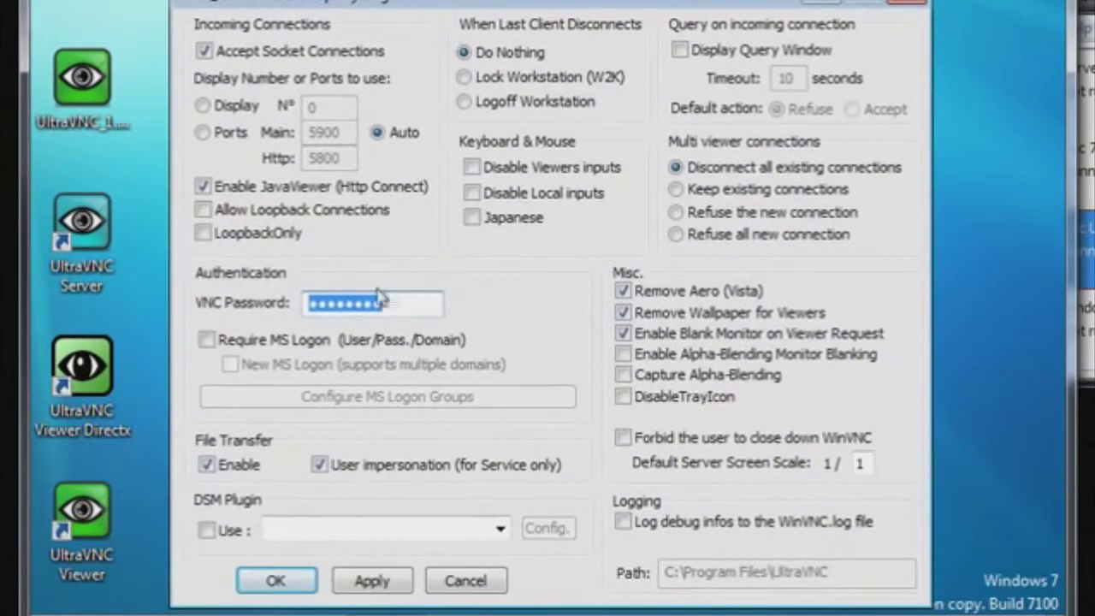
# - Replace the VNC password with a new one and apply it, then close the properties without port changes
pyautogui.moveTo(380, 295); pyautogui.dragTo(275, 319)
pyautogui.write('123456789')
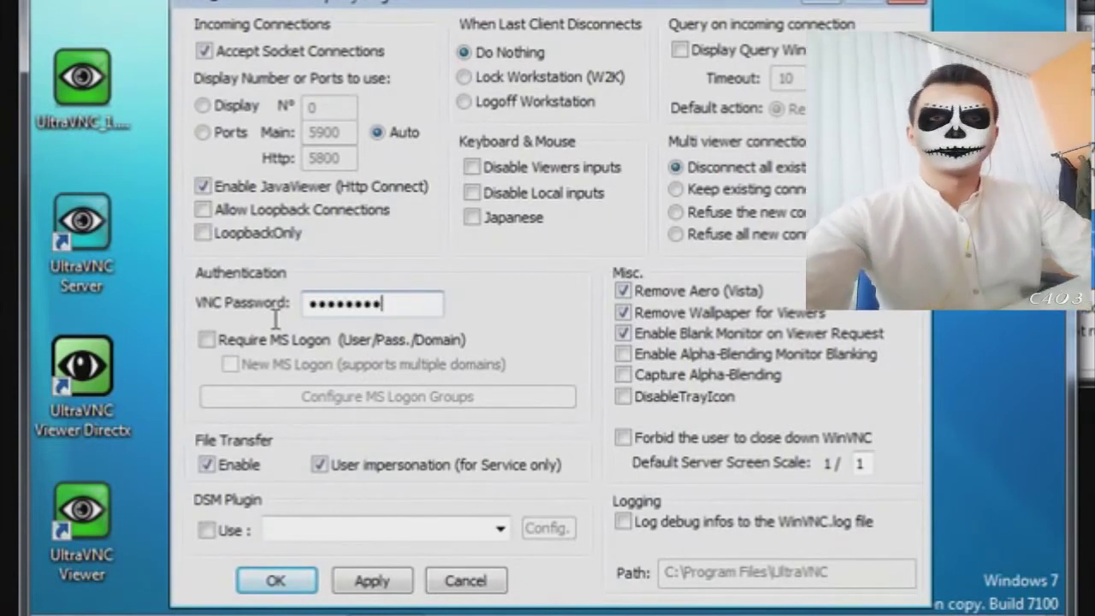
pyautogui.click(375, 581)
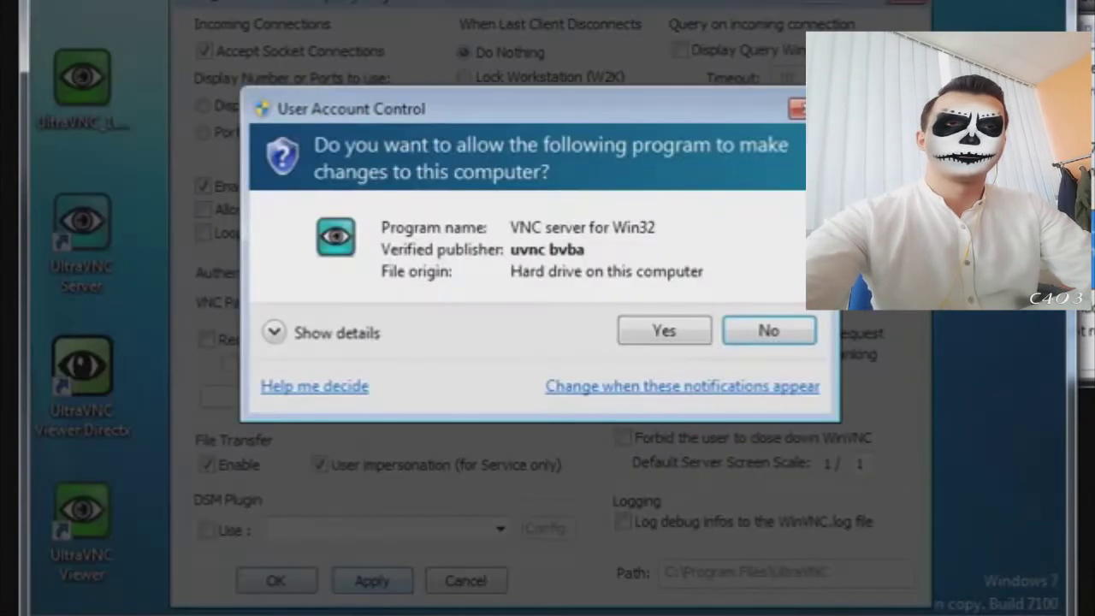
pyautogui.click(655, 329)
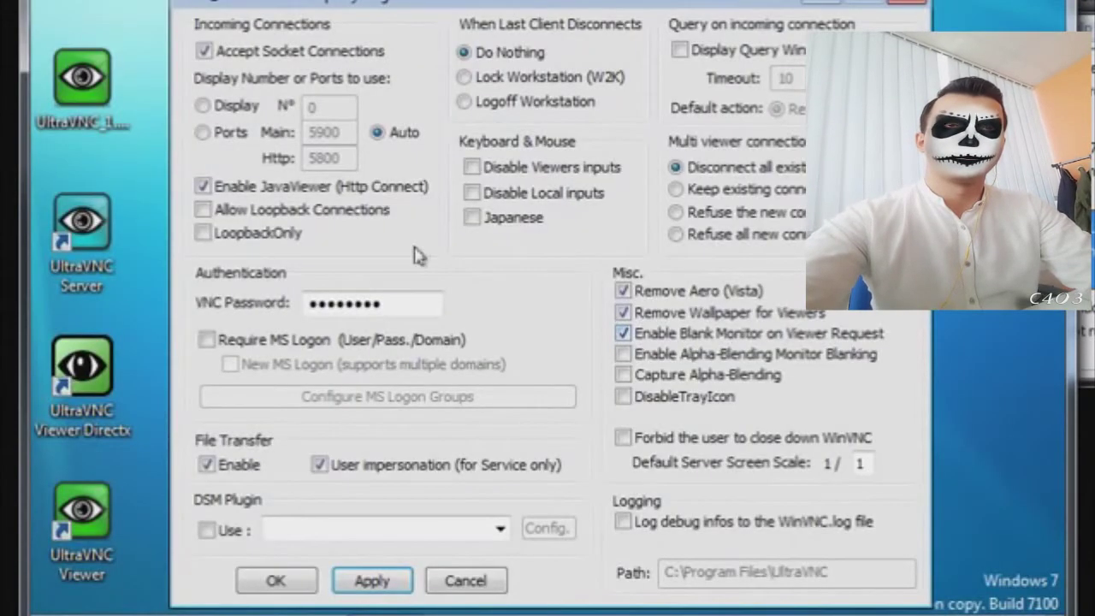
pyautogui.click(204, 134)
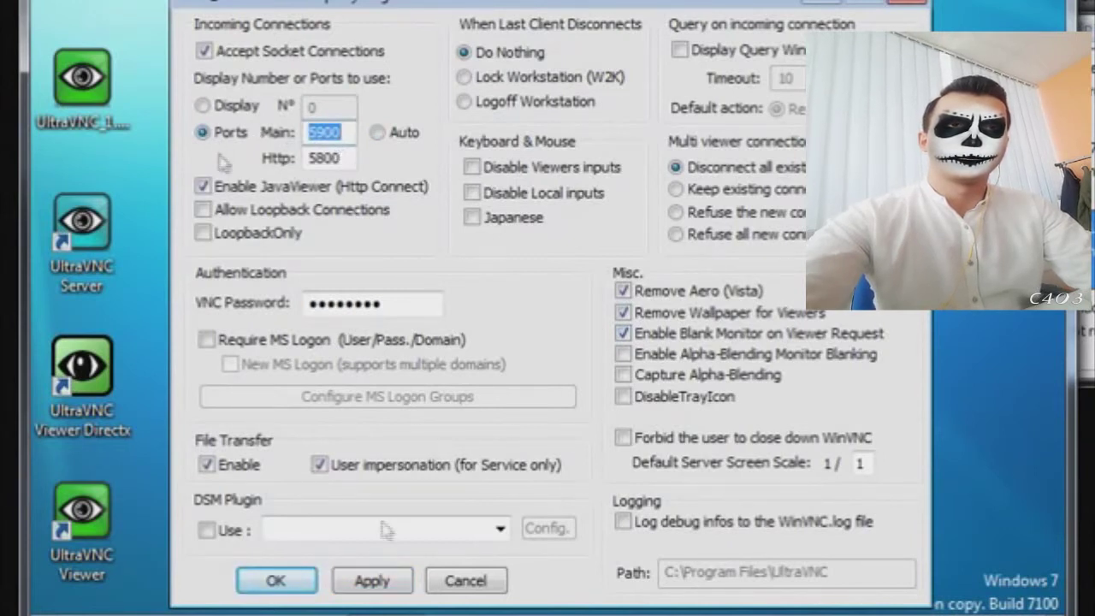
pyautogui.click(469, 582)
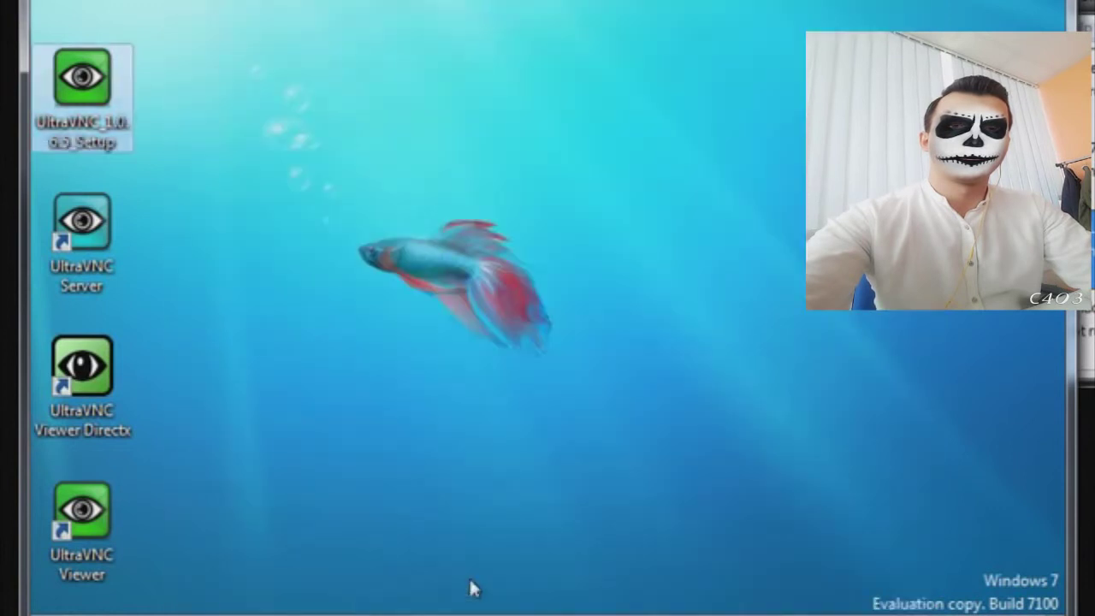
# - Run UltraVNC's Edit Settings from the Start menu's UltraVNC folder as administrator
pyautogui.press('super')
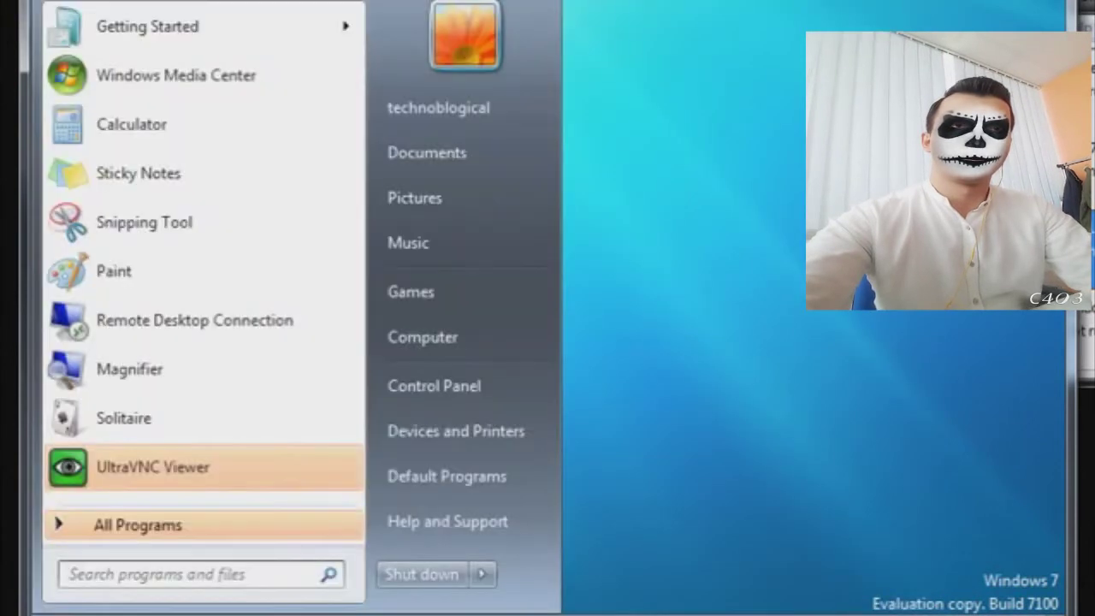
pyautogui.click(130, 534)
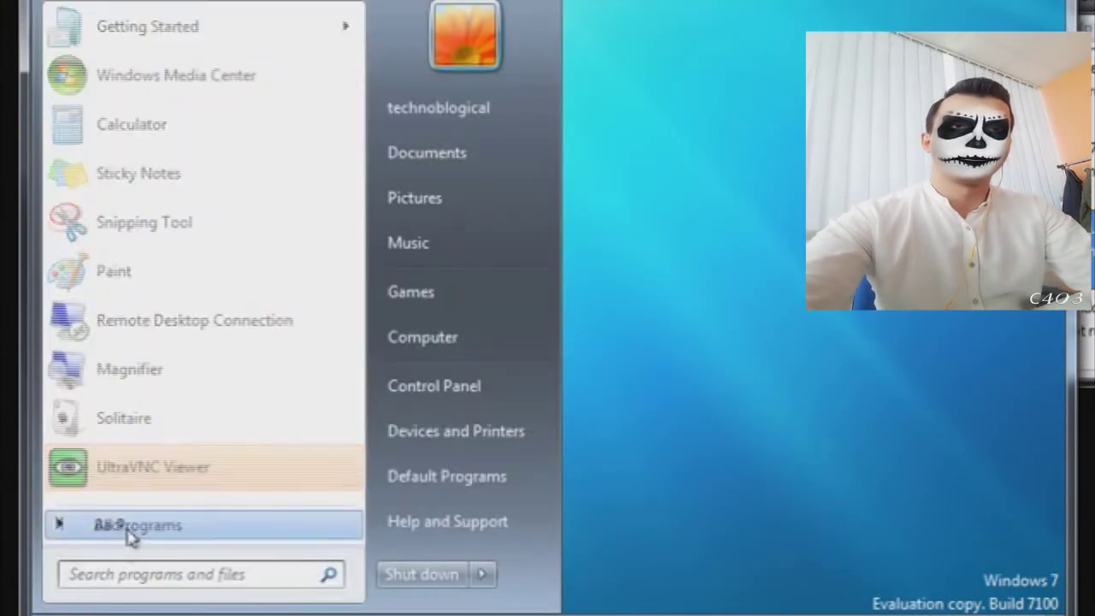
pyautogui.click(118, 338)
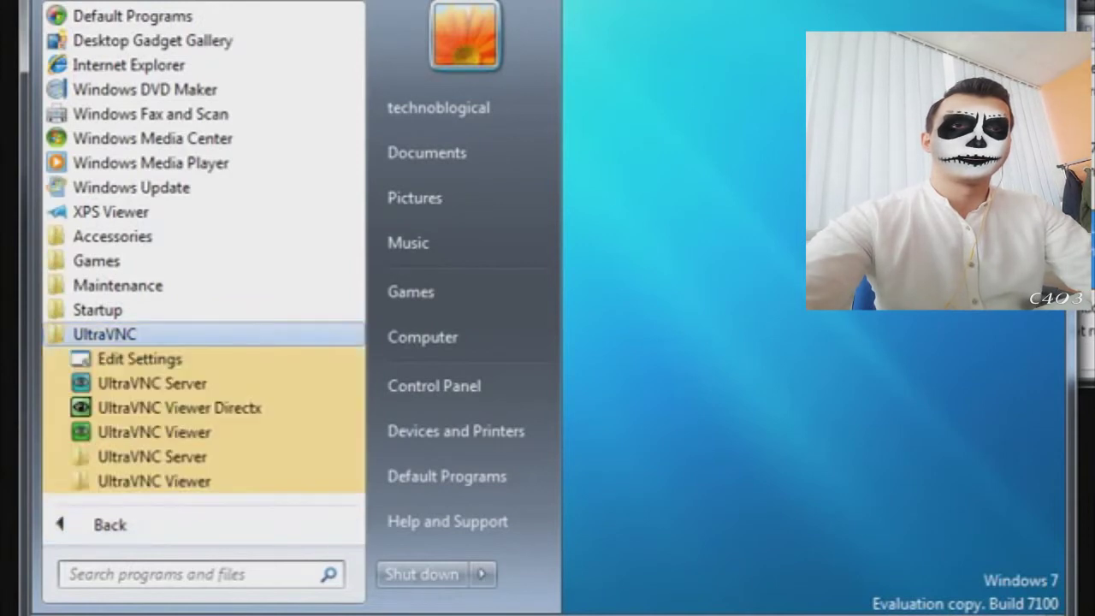
pyautogui.rightClick(137, 364)
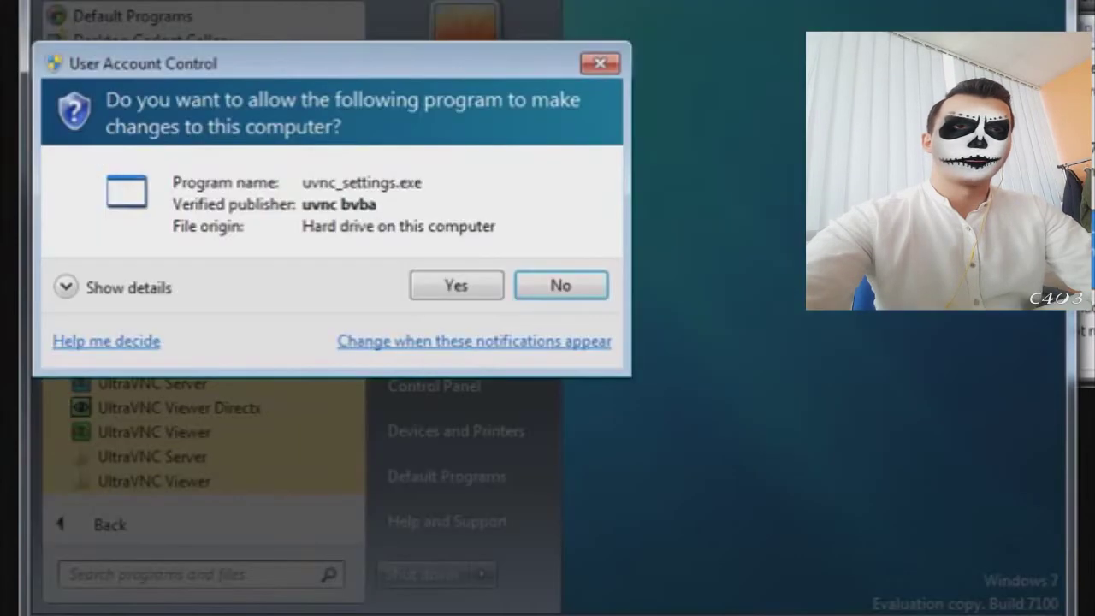
pyautogui.click(458, 286)
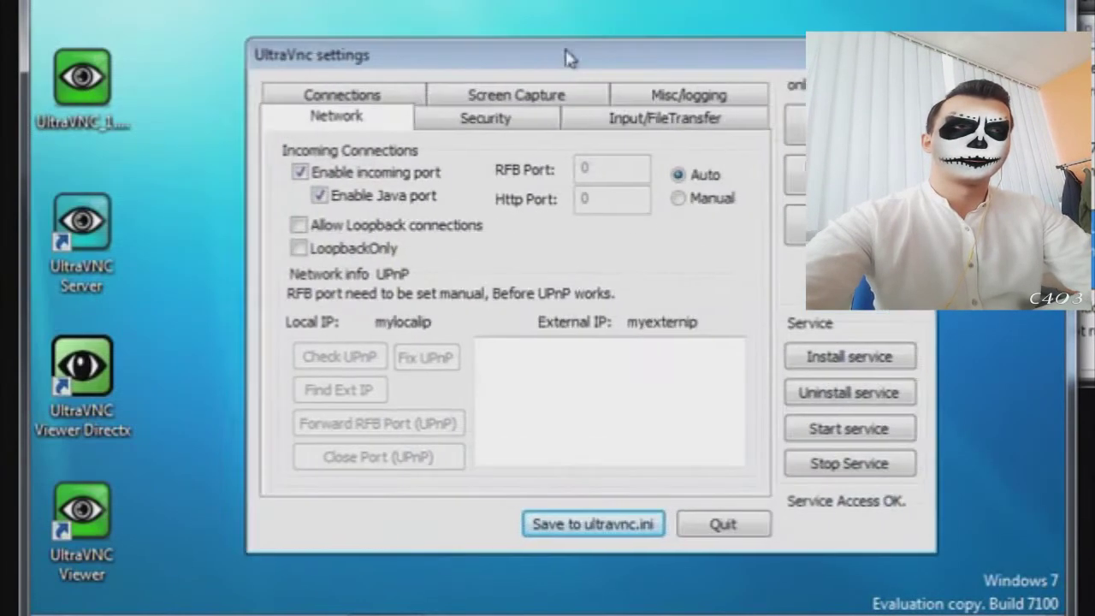
# - Review the Security, Input/File Transfer, Misc/Logging, Screen Capture and Connection settings tabs twice
pyautogui.moveTo(566, 51); pyautogui.dragTo(549, 51)
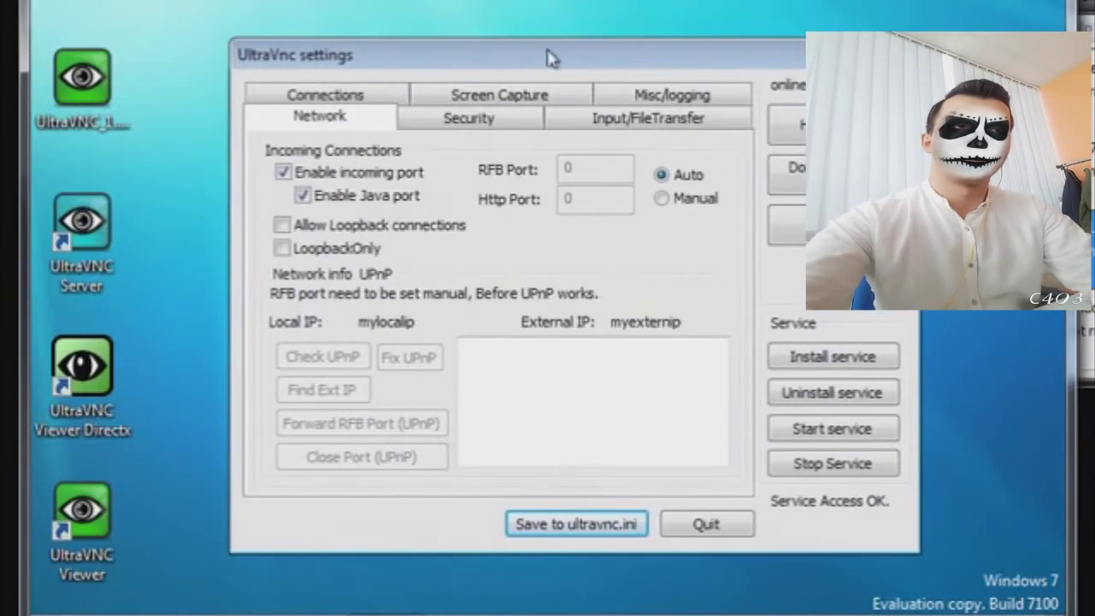
pyautogui.click(476, 117)
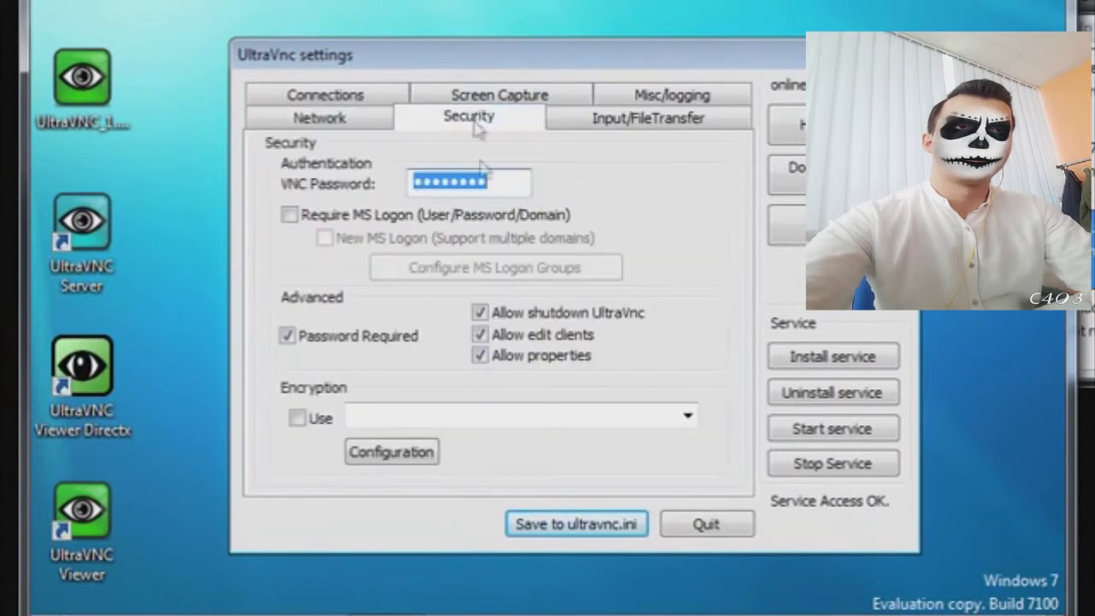
pyautogui.click(670, 125)
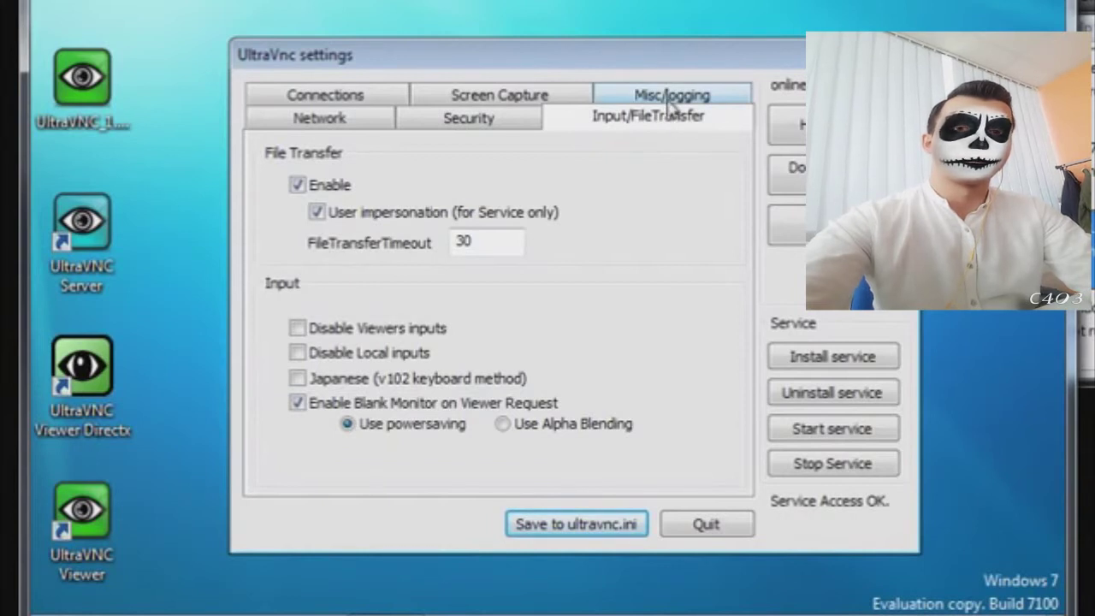
pyautogui.click(671, 96)
pyautogui.click(541, 125)
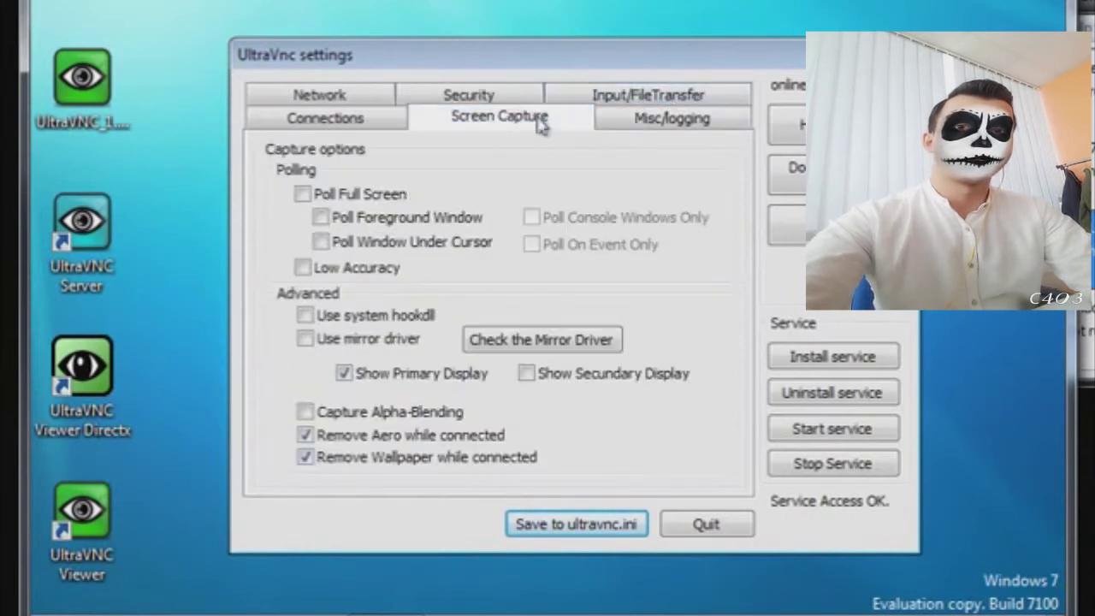
pyautogui.click(303, 125)
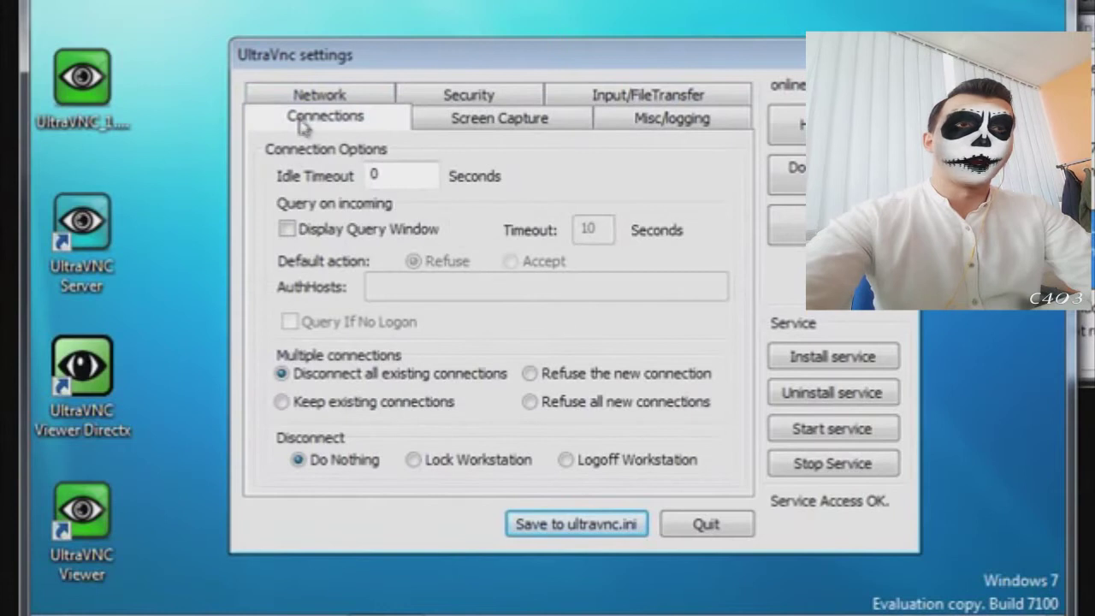
pyautogui.click(312, 100)
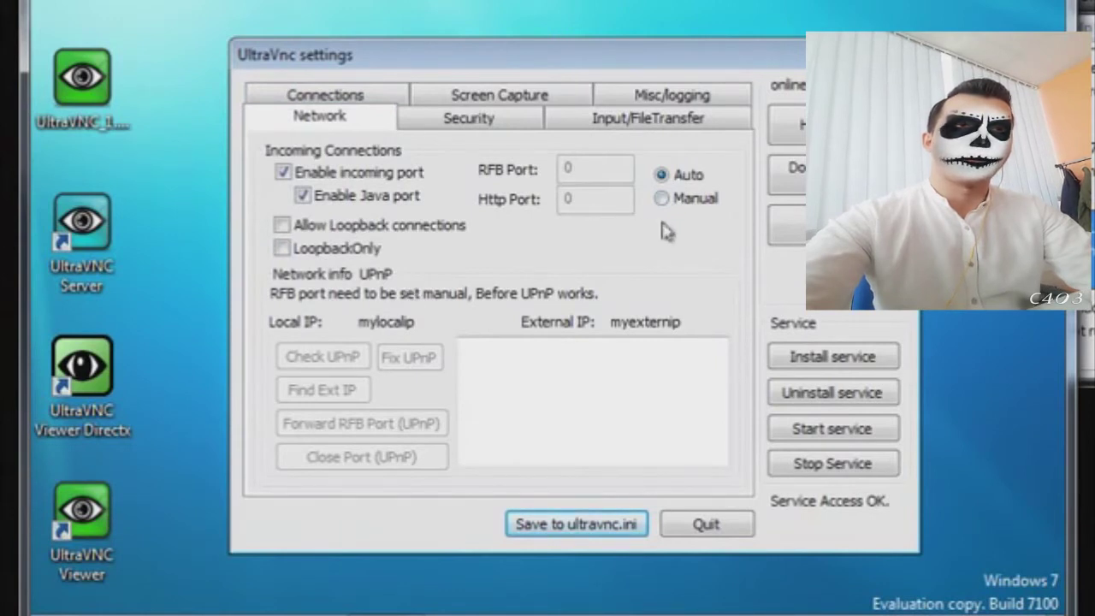
pyautogui.click(456, 122)
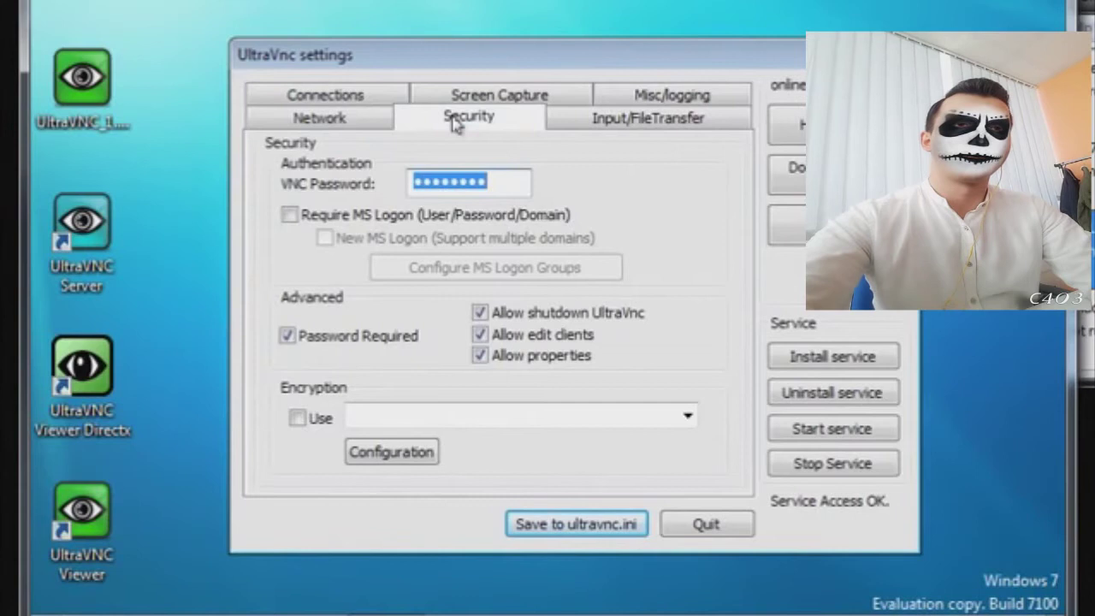
pyautogui.click(623, 124)
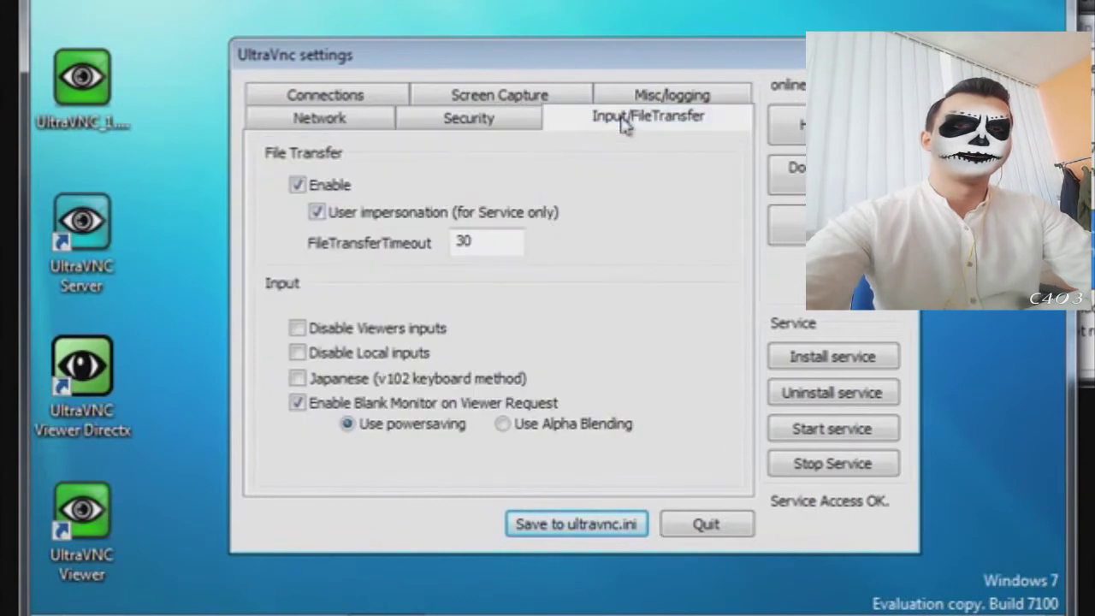
pyautogui.click(654, 97)
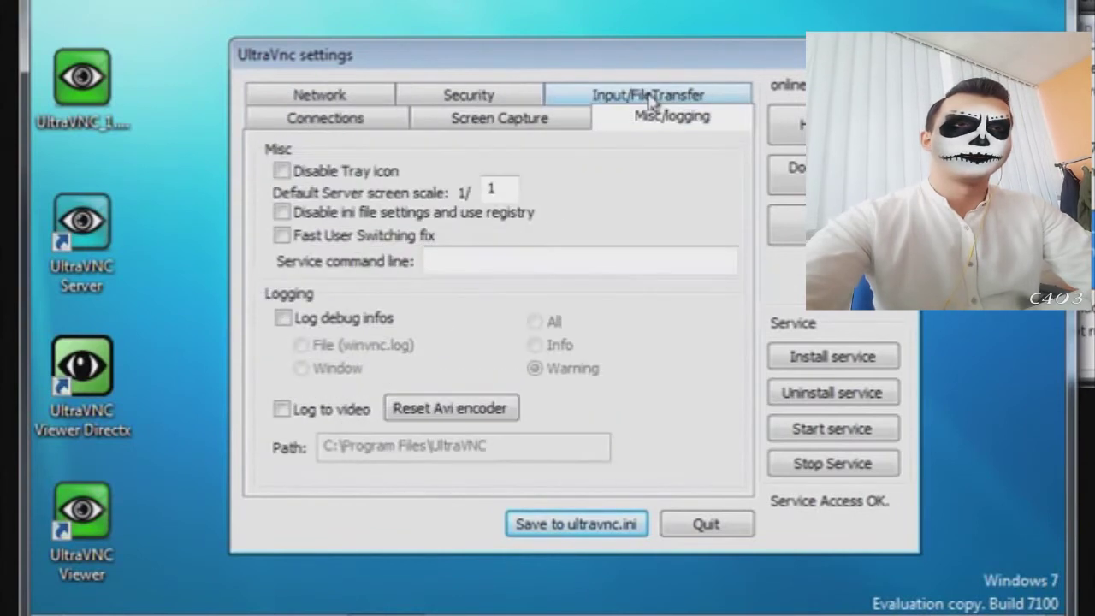
pyautogui.click(532, 122)
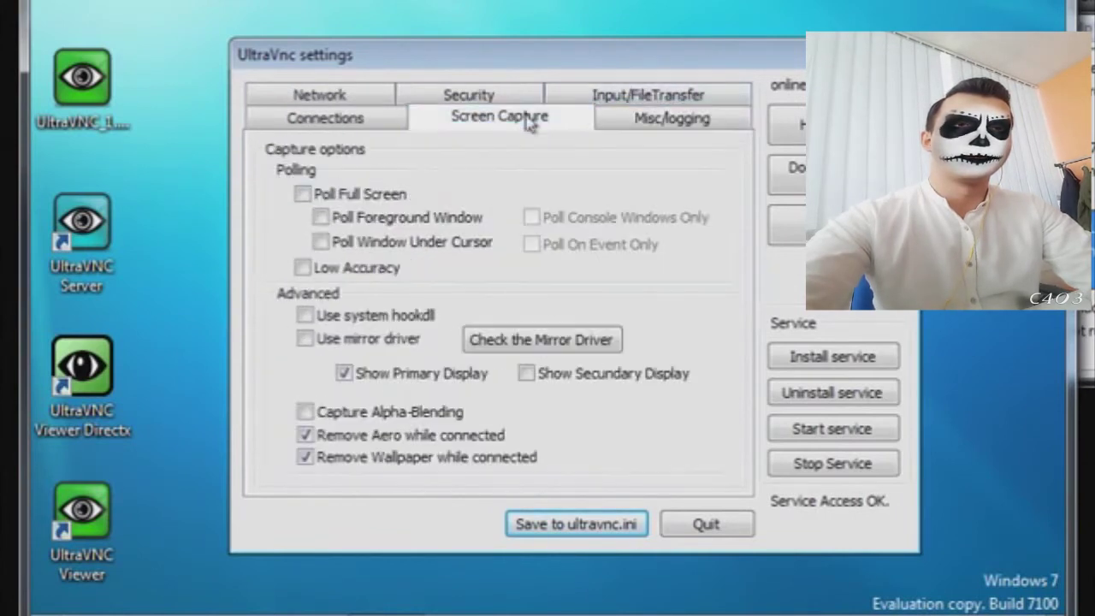
pyautogui.click(309, 124)
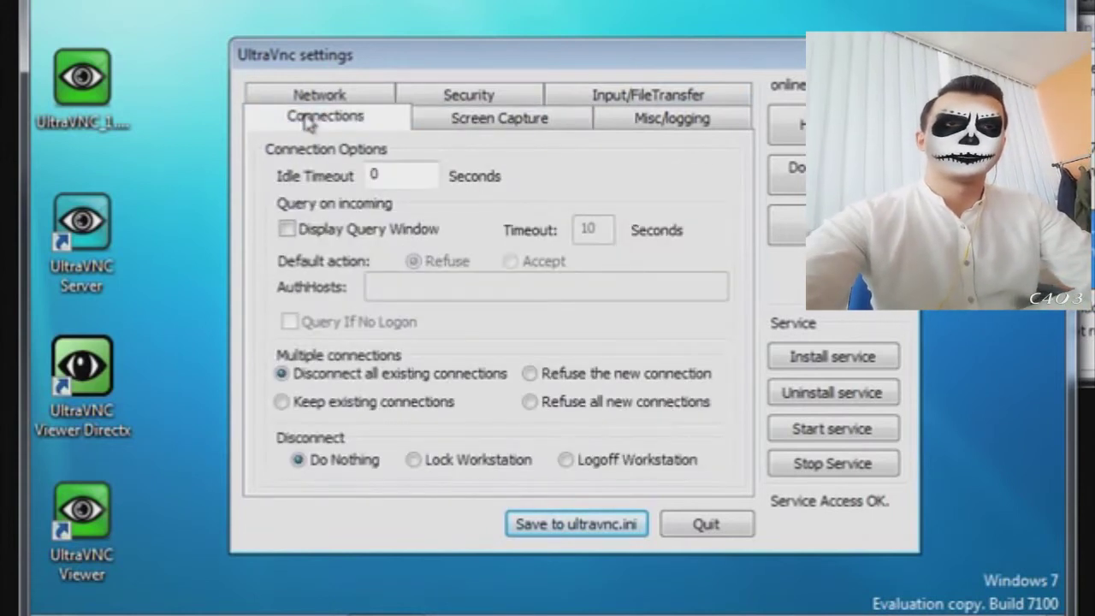
pyautogui.click(325, 96)
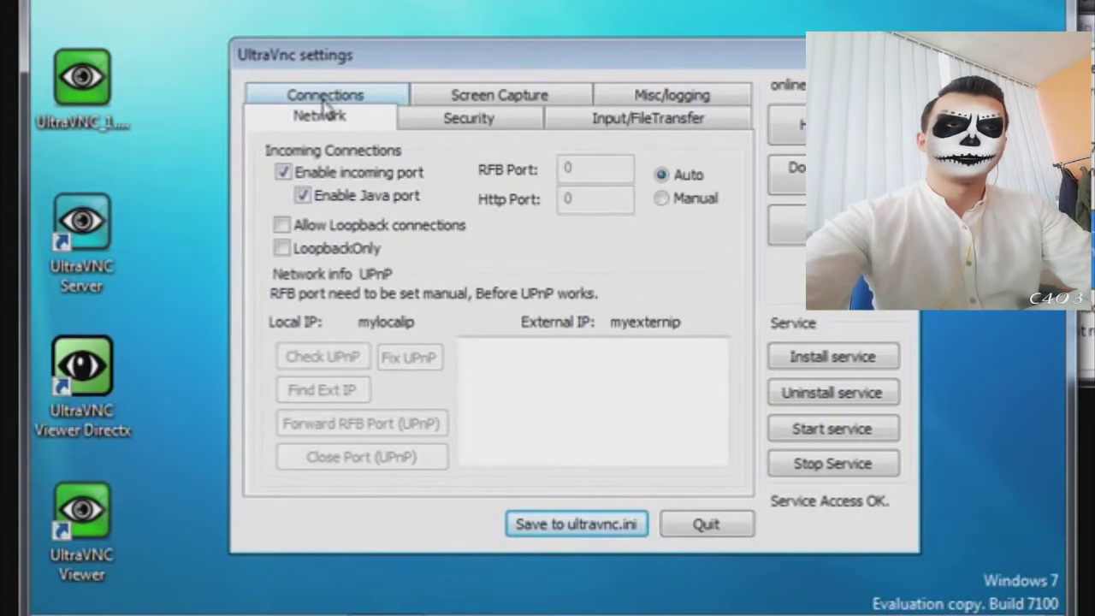
# - Keep the RFB and Http ports on Auto and quit UltraVNC settings
pyautogui.click(664, 206)
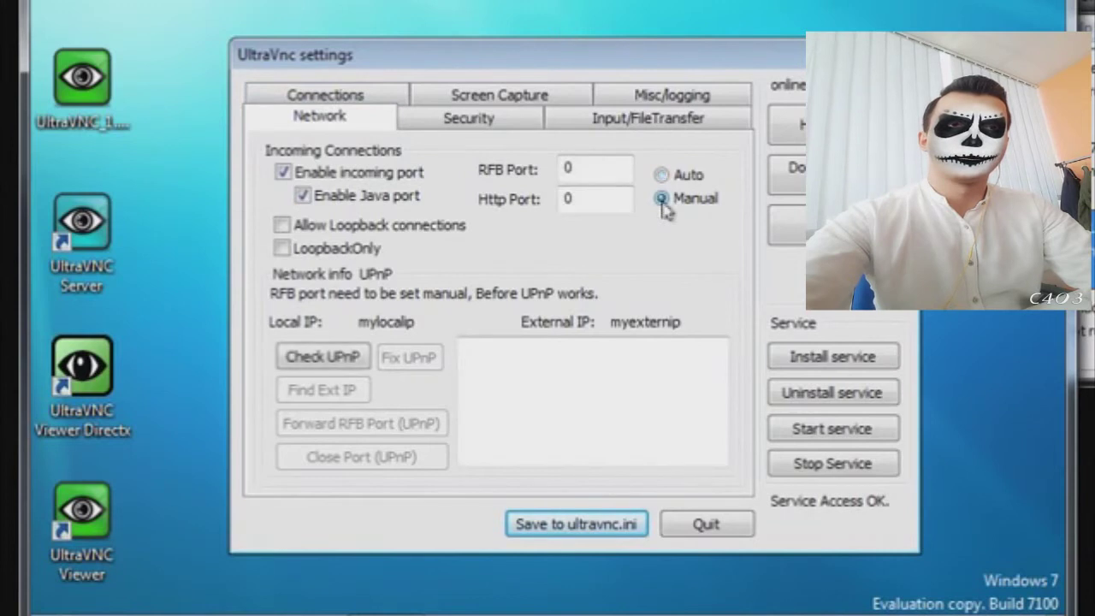
pyautogui.click(671, 177)
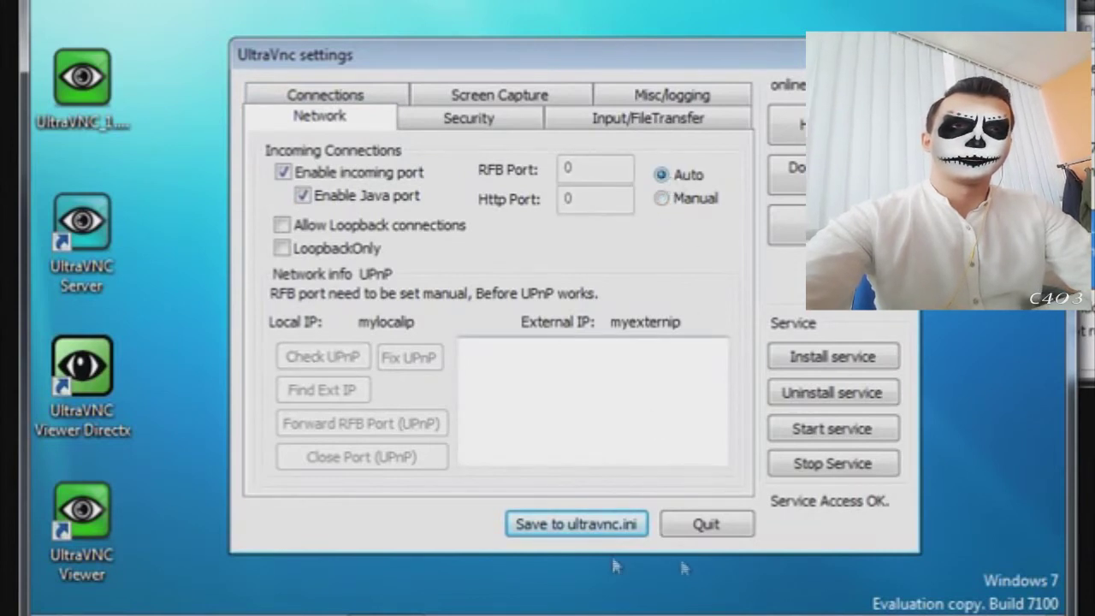
pyautogui.click(707, 525)
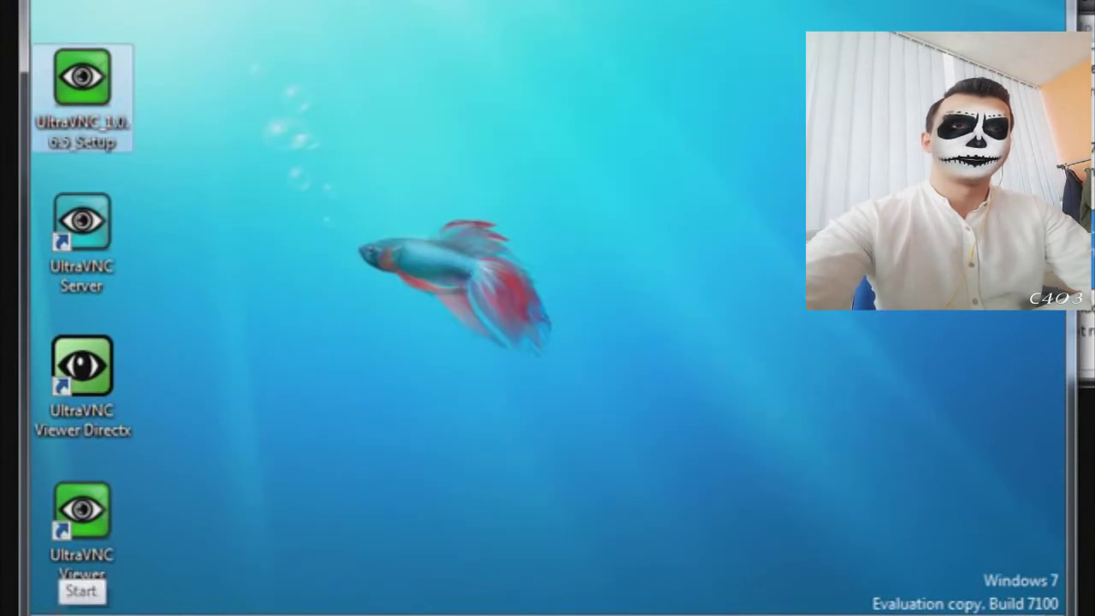
# - Open a Command Prompt and run ipconfig, showing the IPv4 address 192.168.0.59
pyautogui.click(60, 611)
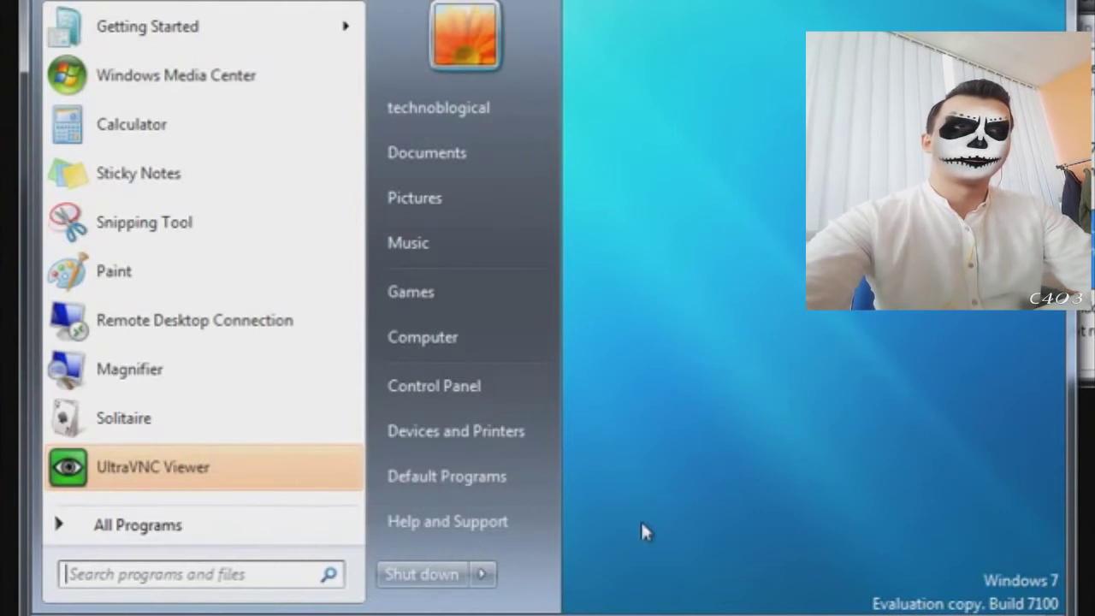
pyautogui.click(273, 575)
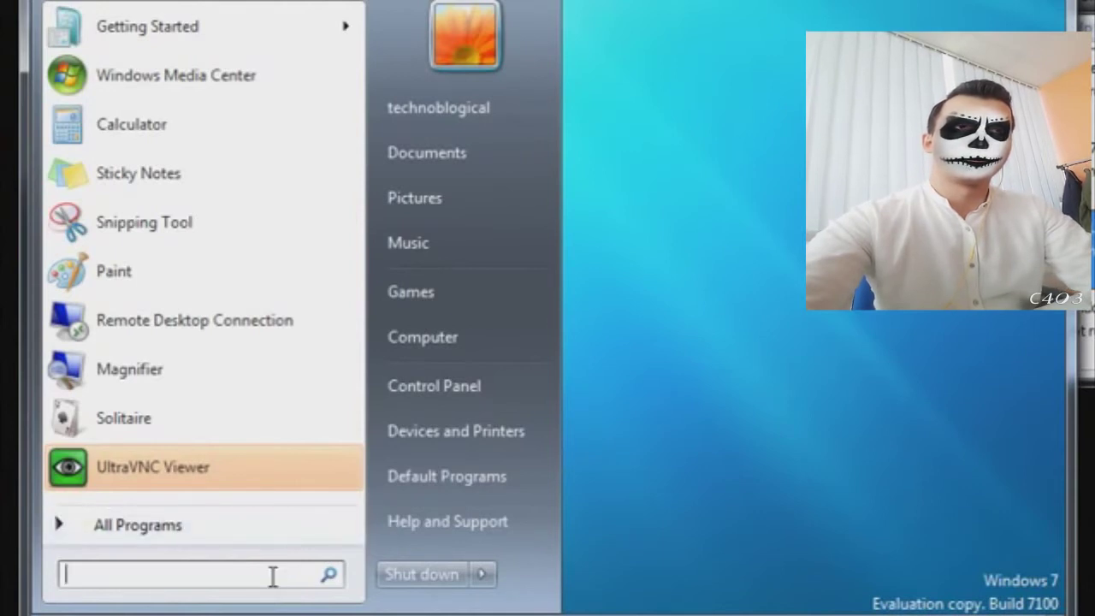
pyautogui.write('cmd')
pyautogui.press('Return')
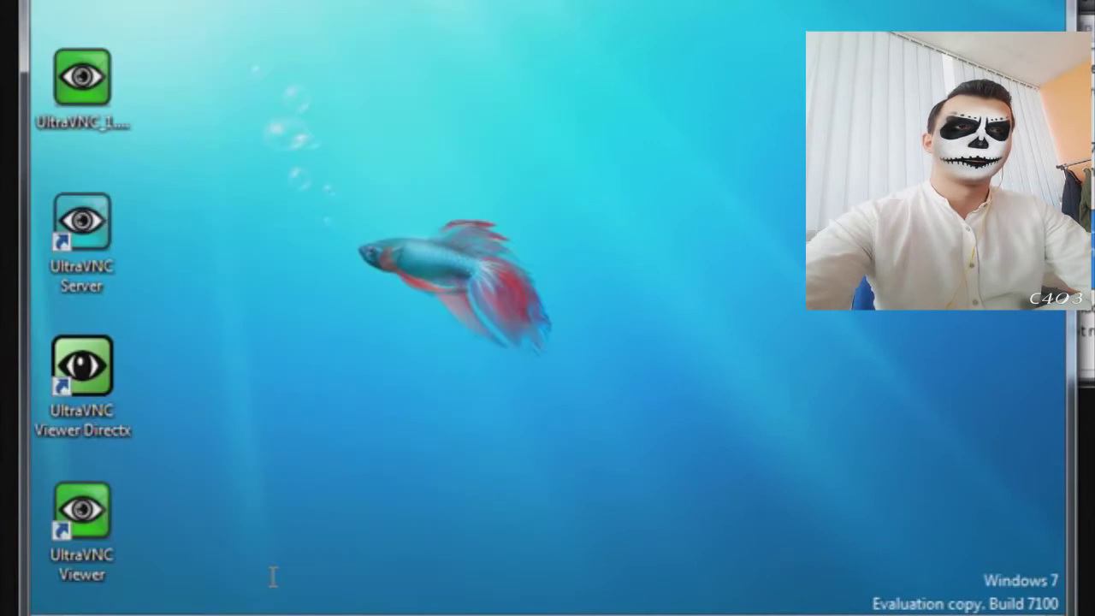
pyautogui.write('ipconfi')
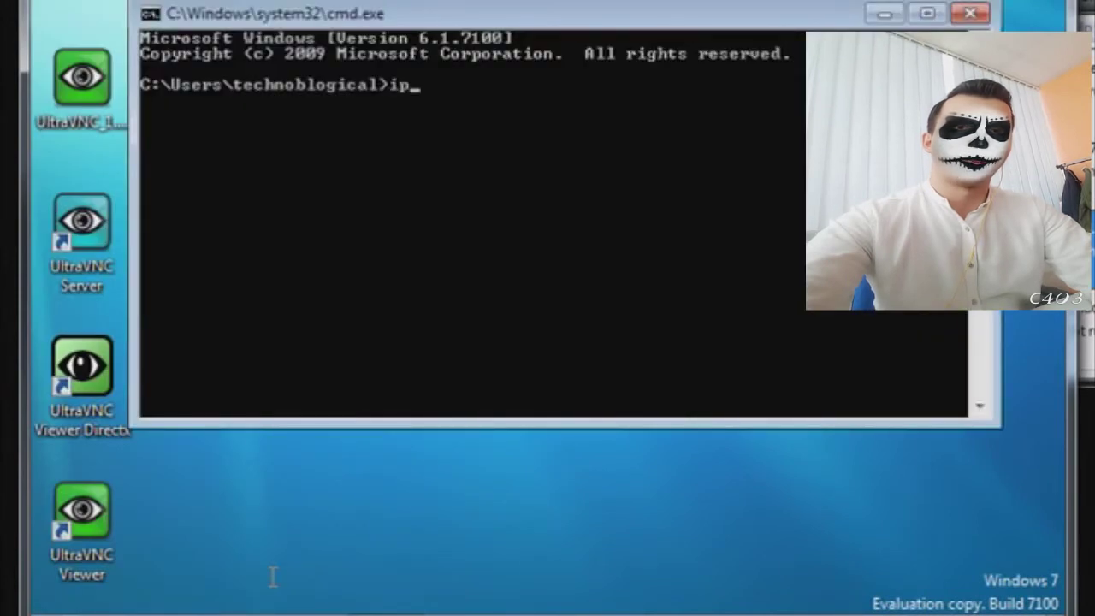
pyautogui.write('g')
pyautogui.press('Return')
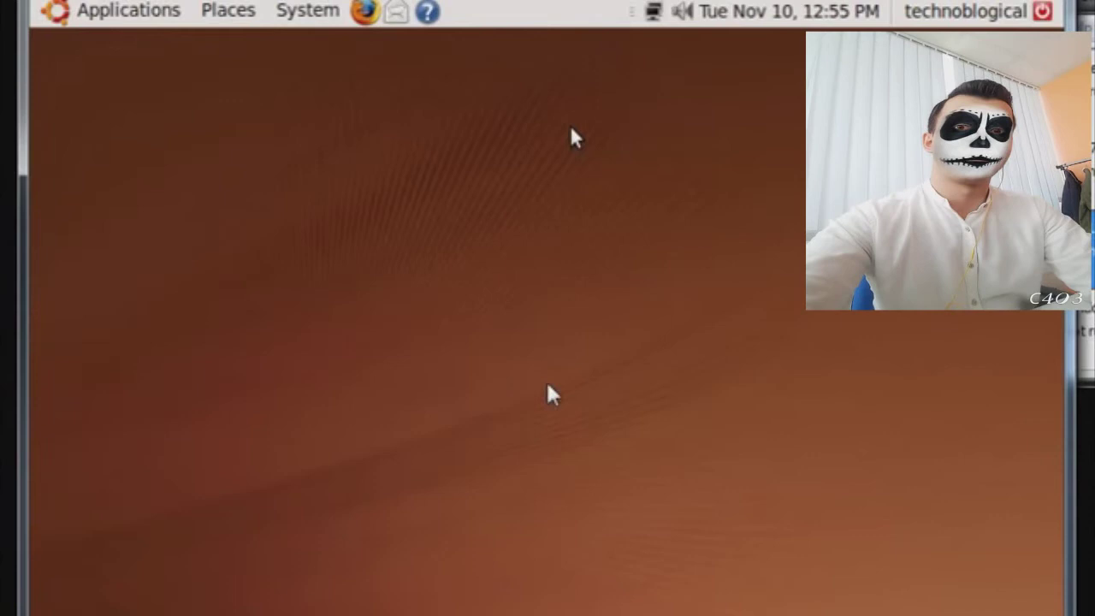
# - Open Remote Desktop Preferences from System > Preferences and allow other users to view this desktop
pyautogui.click(308, 22)
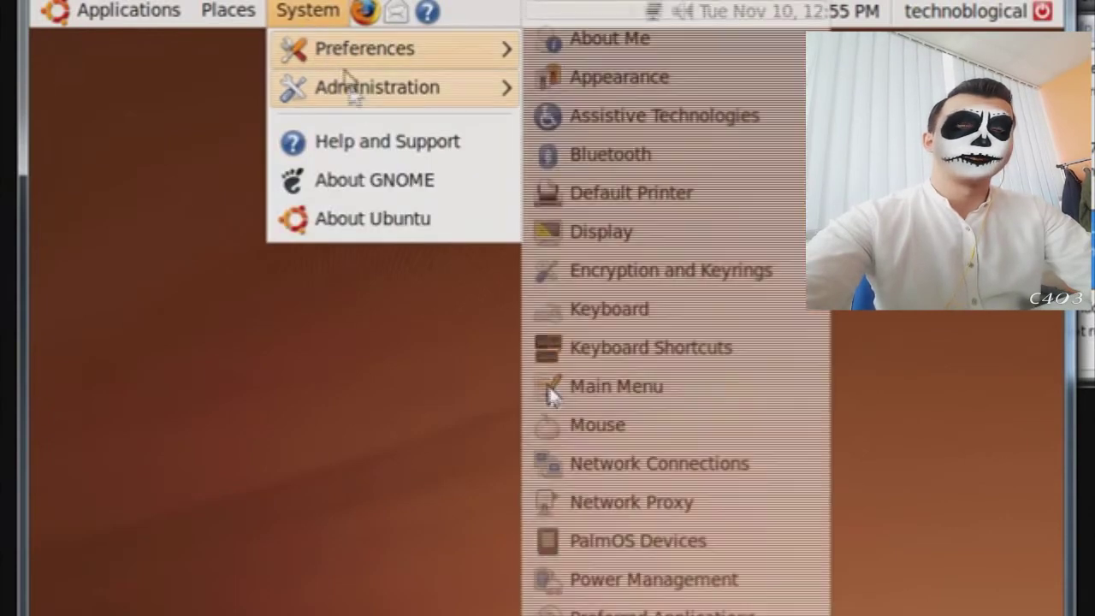
pyautogui.moveTo(359, 96)
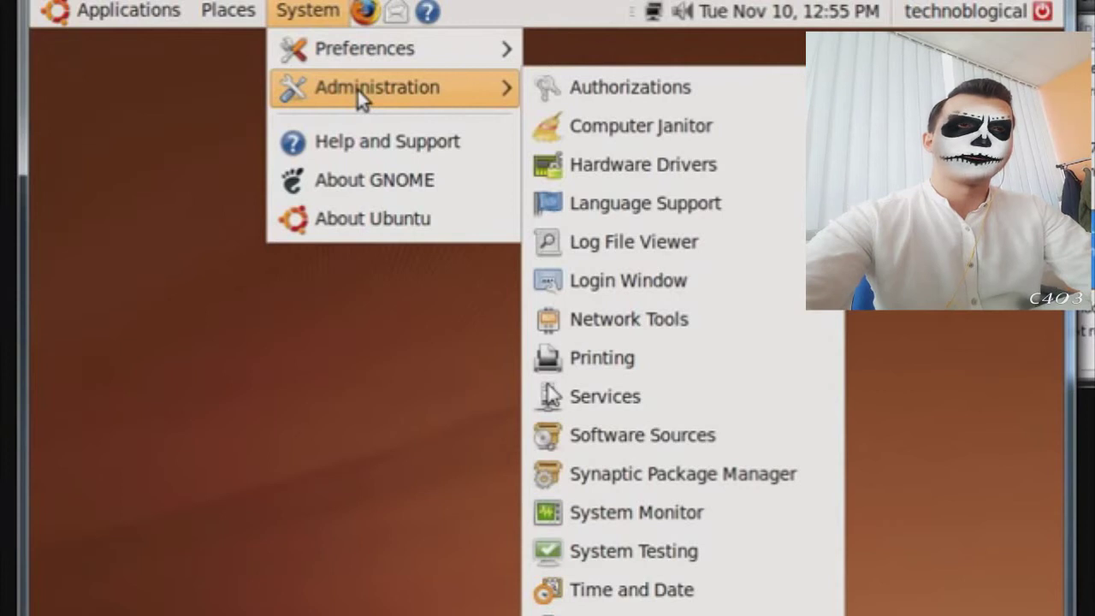
pyautogui.moveTo(374, 66)
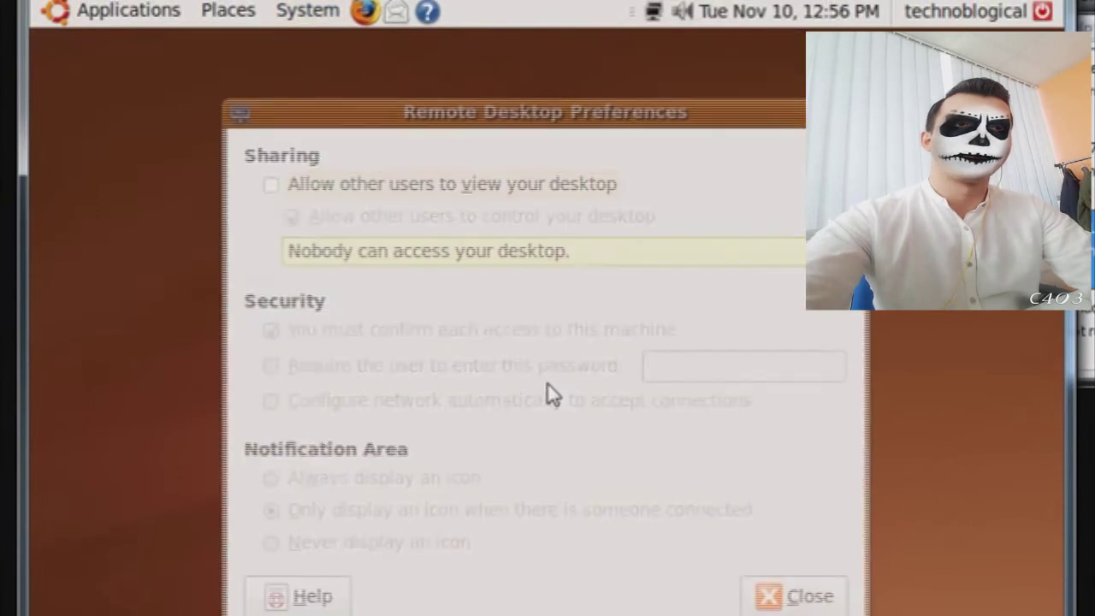
pyautogui.click(272, 186)
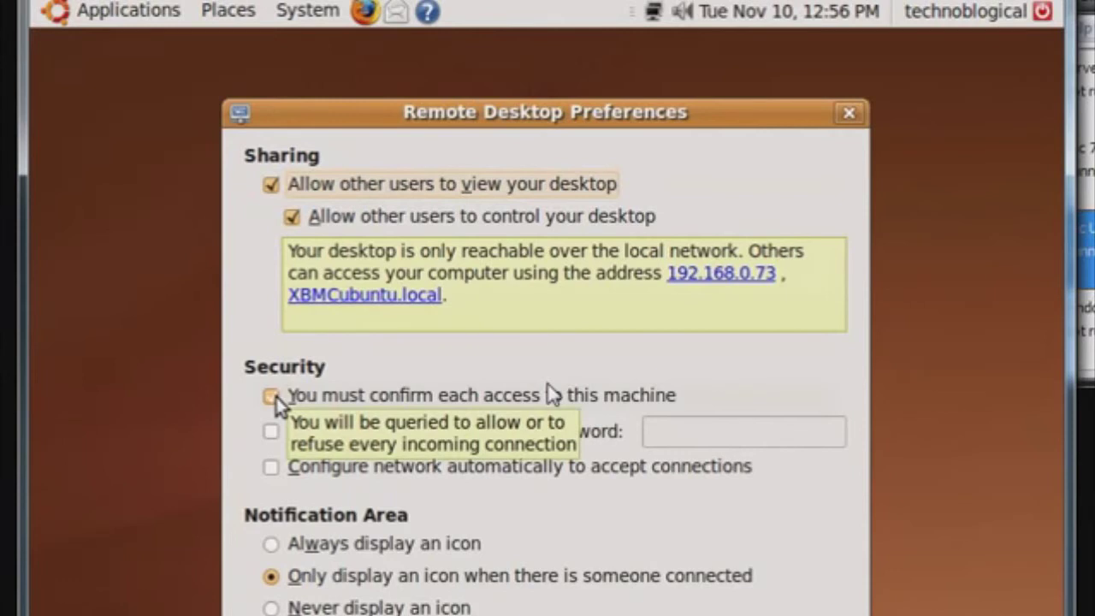
# - Replace per-connection confirmation with a required access password and enter the password
pyautogui.click(274, 398)
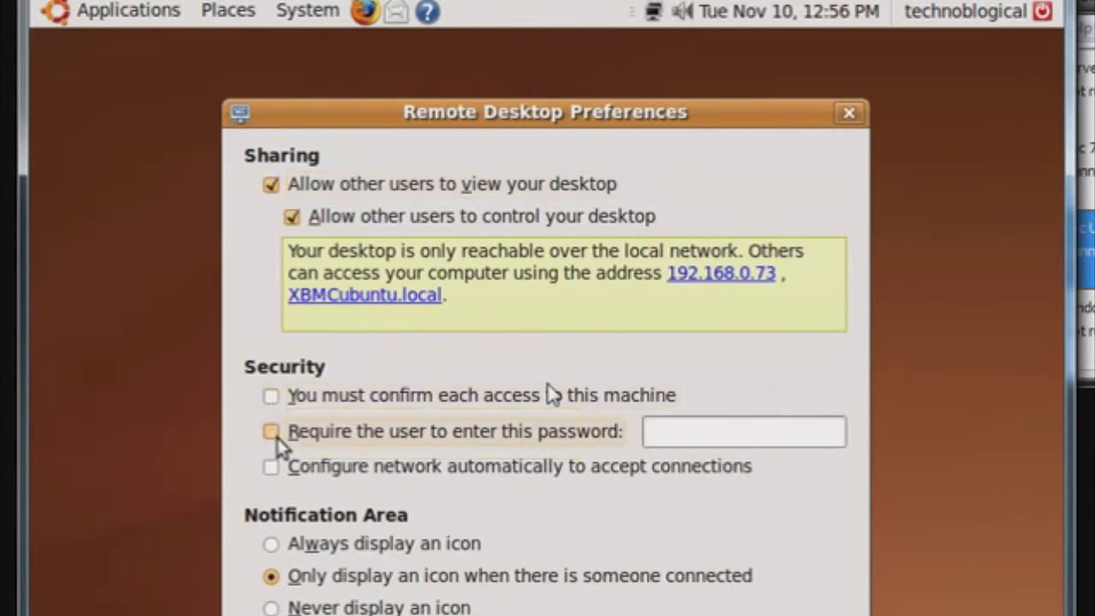
pyautogui.click(272, 432)
pyautogui.click(681, 436)
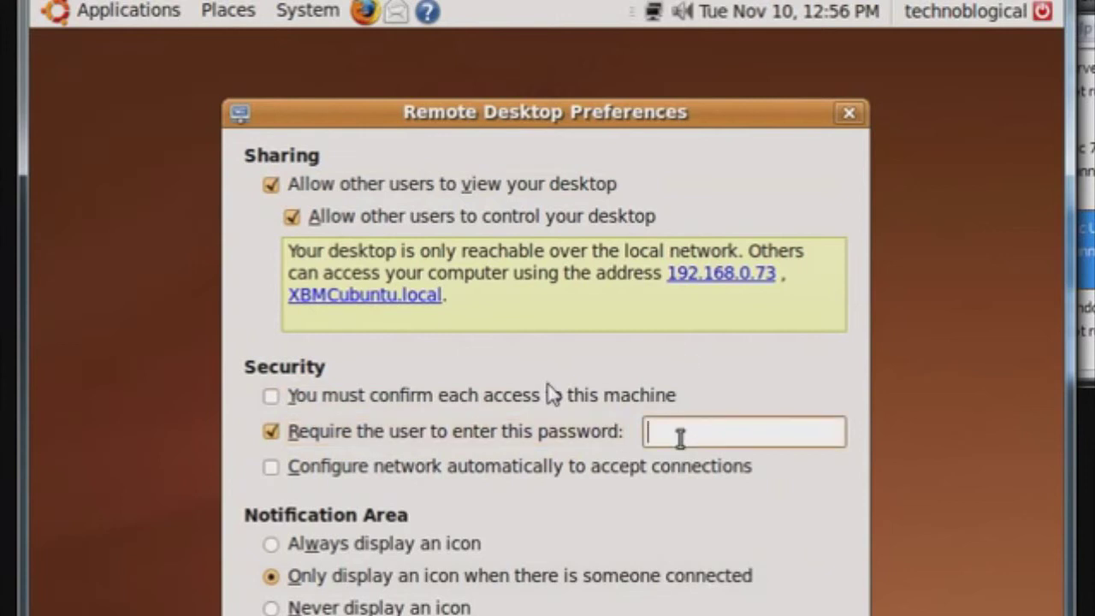
pyautogui.write('●●●●●●●●')
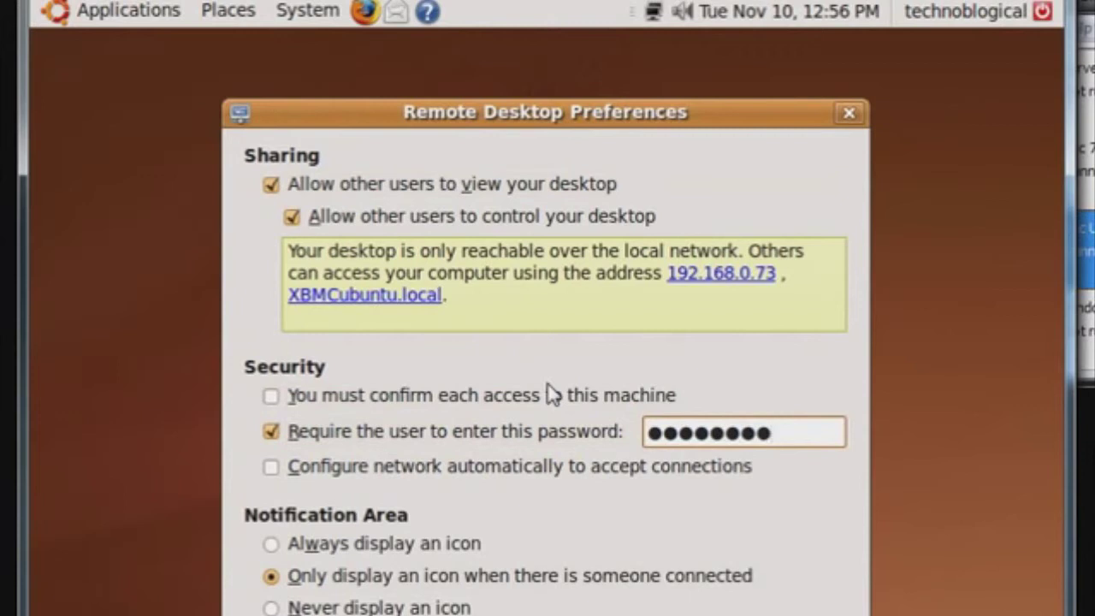
# - Enable automatic network configuration, set the icon to never display, and close the preferences
pyautogui.click(272, 468)
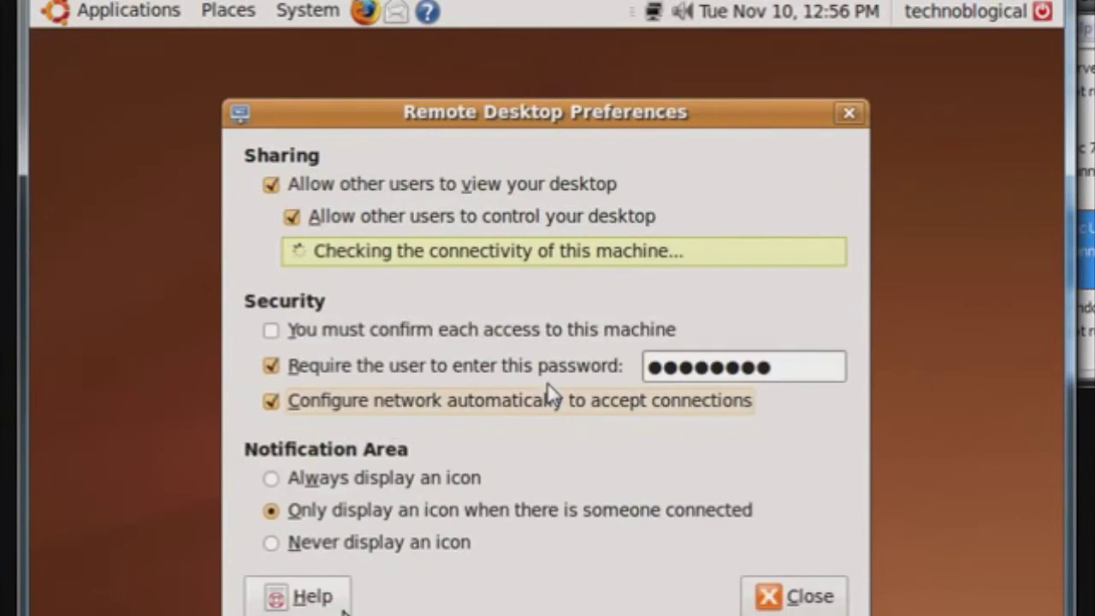
pyautogui.click(342, 546)
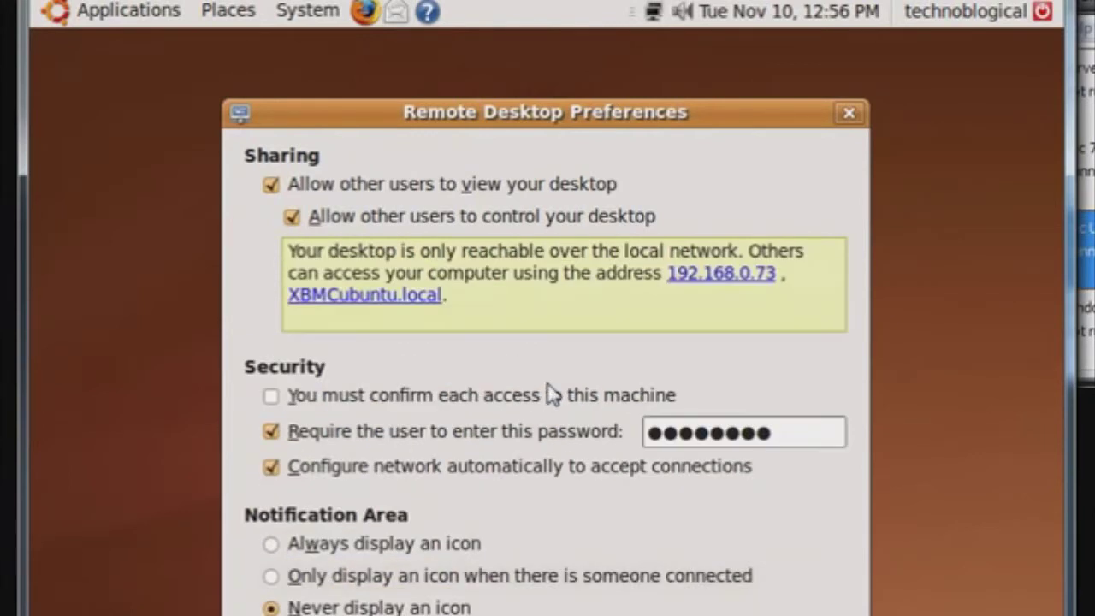
pyautogui.press('Escape')
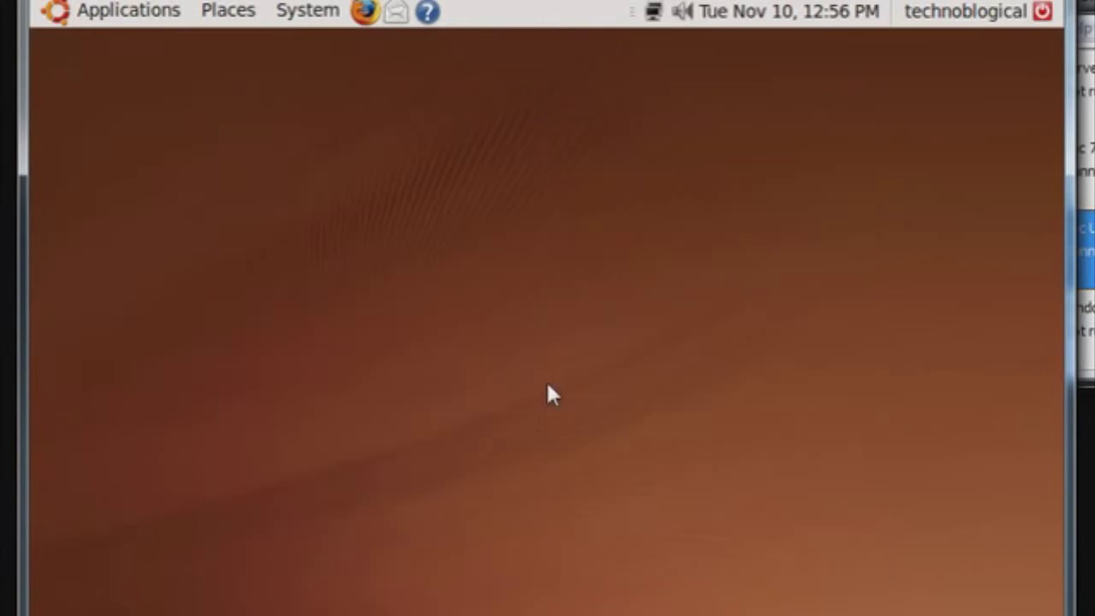
# - Launch Remote Desktop Viewer from the Applications > Internet menu
pyautogui.click(162, 12)
pyautogui.moveTo(166, 51)
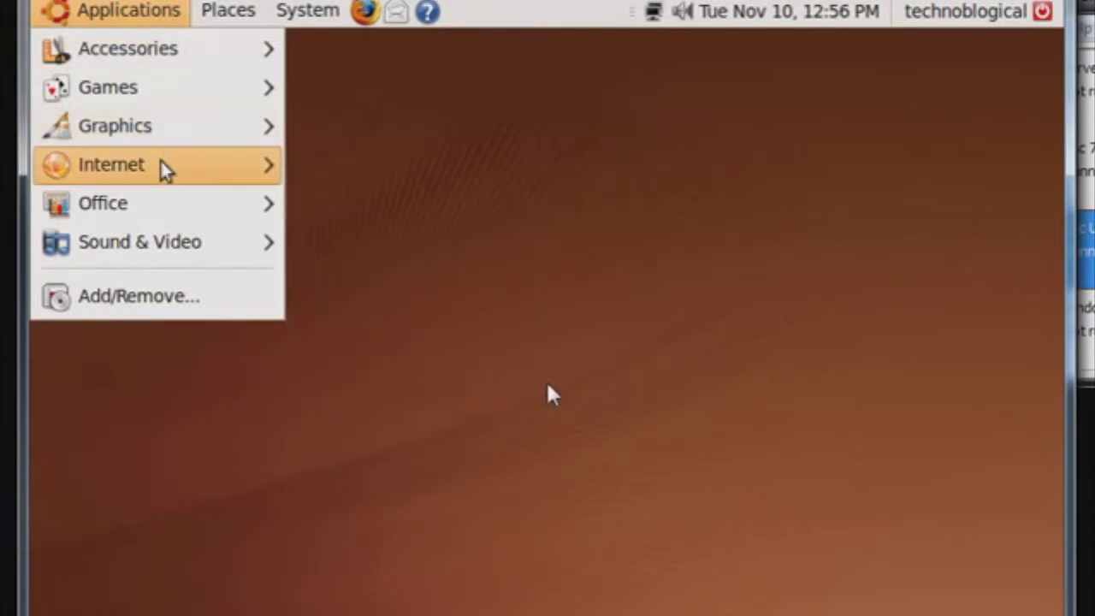
pyautogui.moveTo(163, 165)
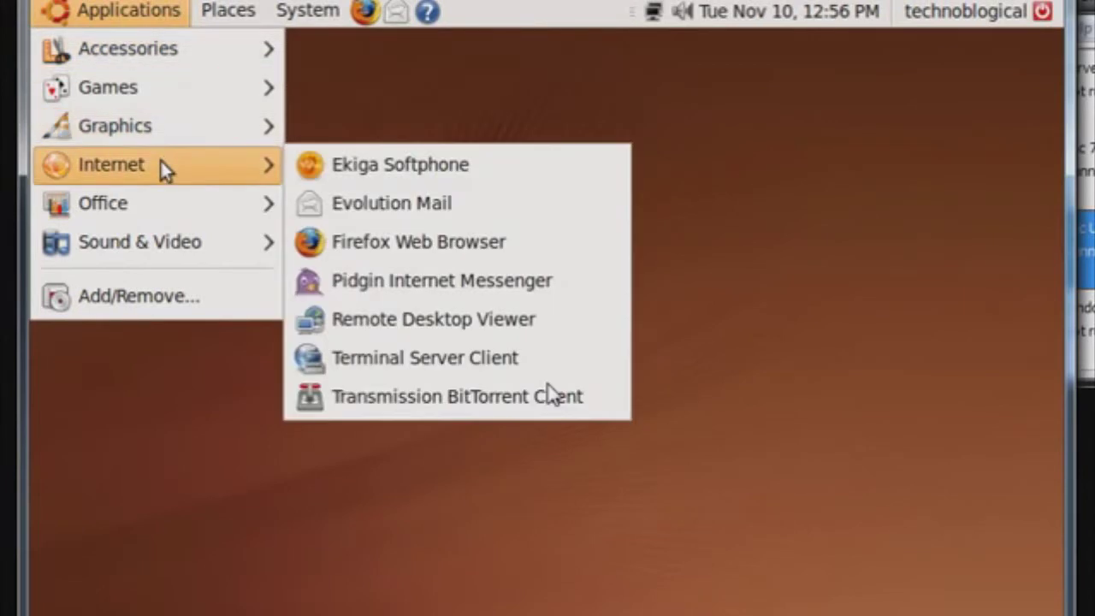
pyautogui.click(470, 319)
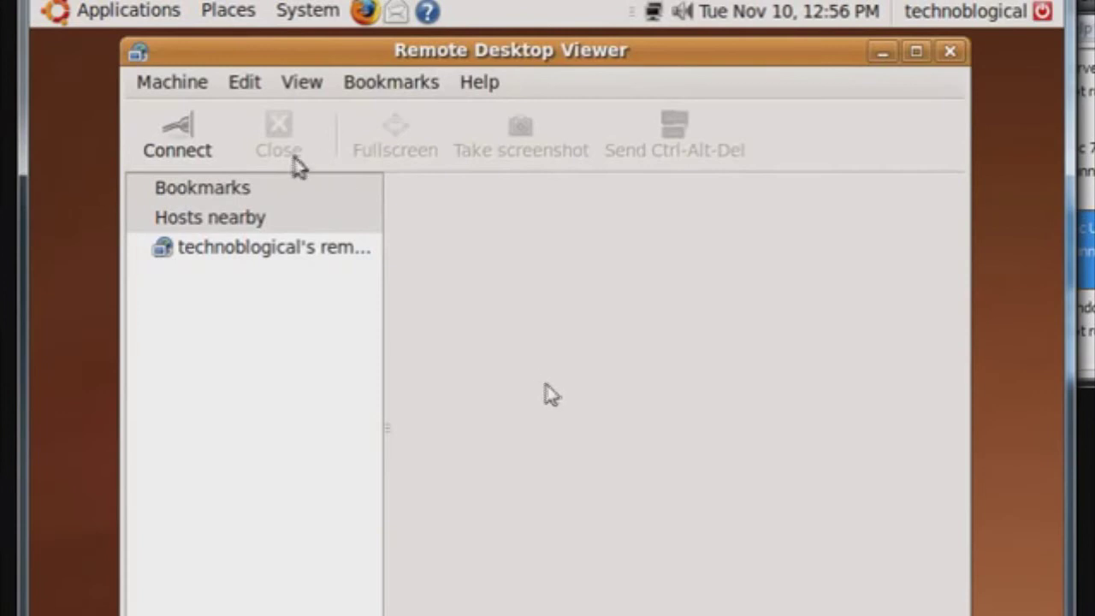
# - Start a new connection with host 192.168.0.59 and move the dialog higher
pyautogui.click(160, 134)
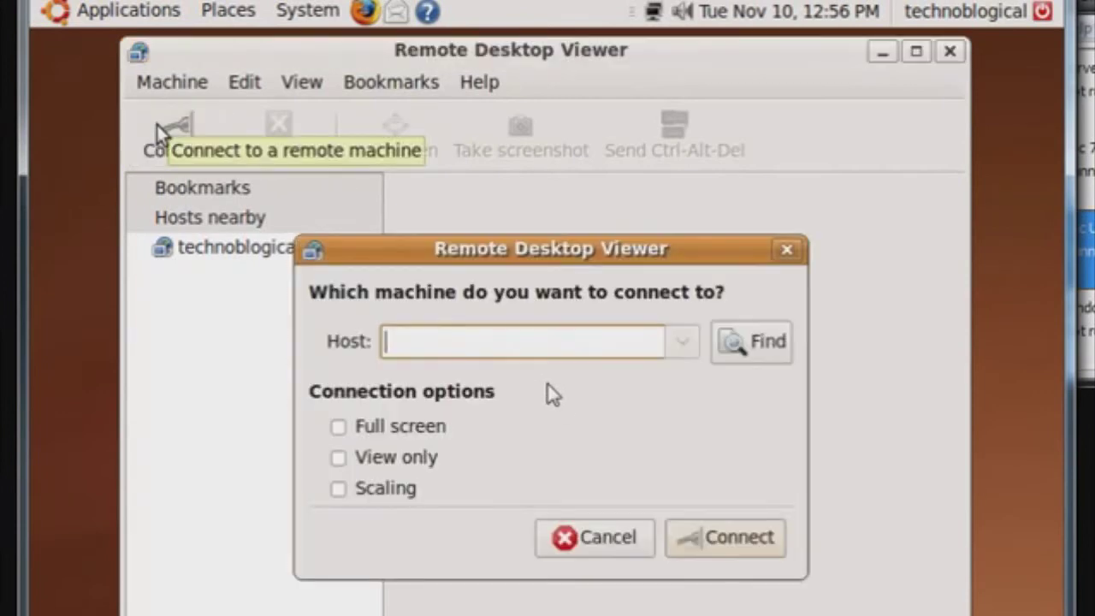
pyautogui.write('1')
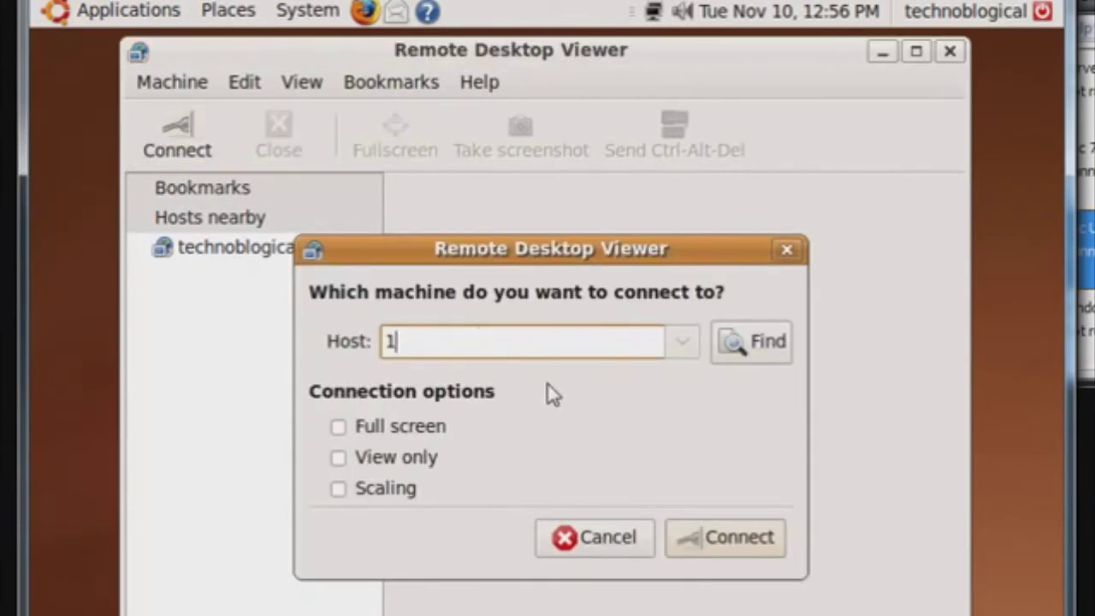
pyautogui.write('92.168.0.59')
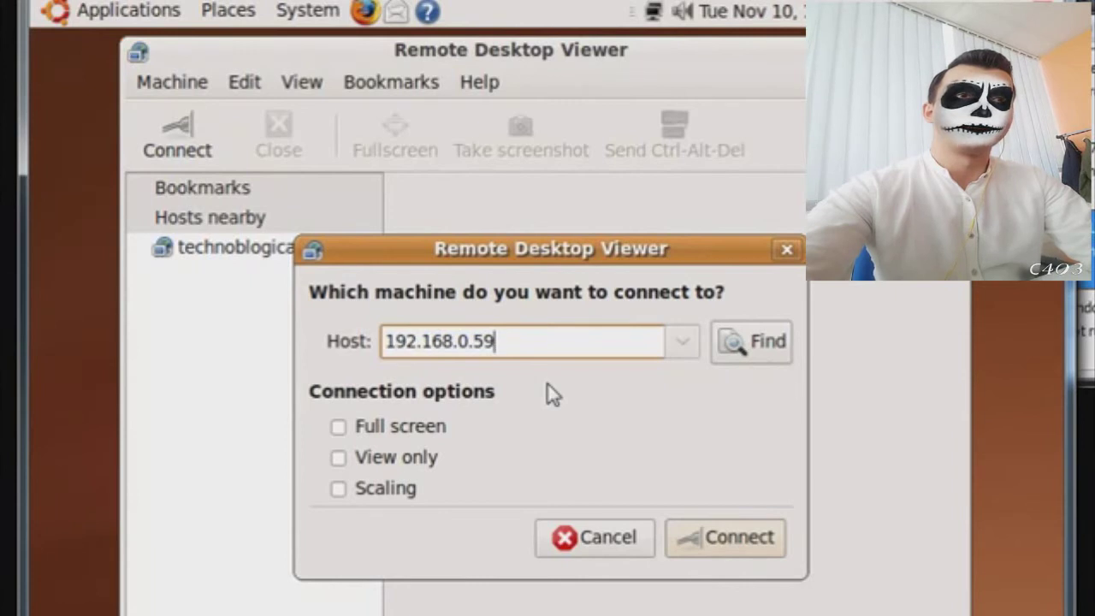
pyautogui.moveTo(492, 250); pyautogui.dragTo(486, 186)
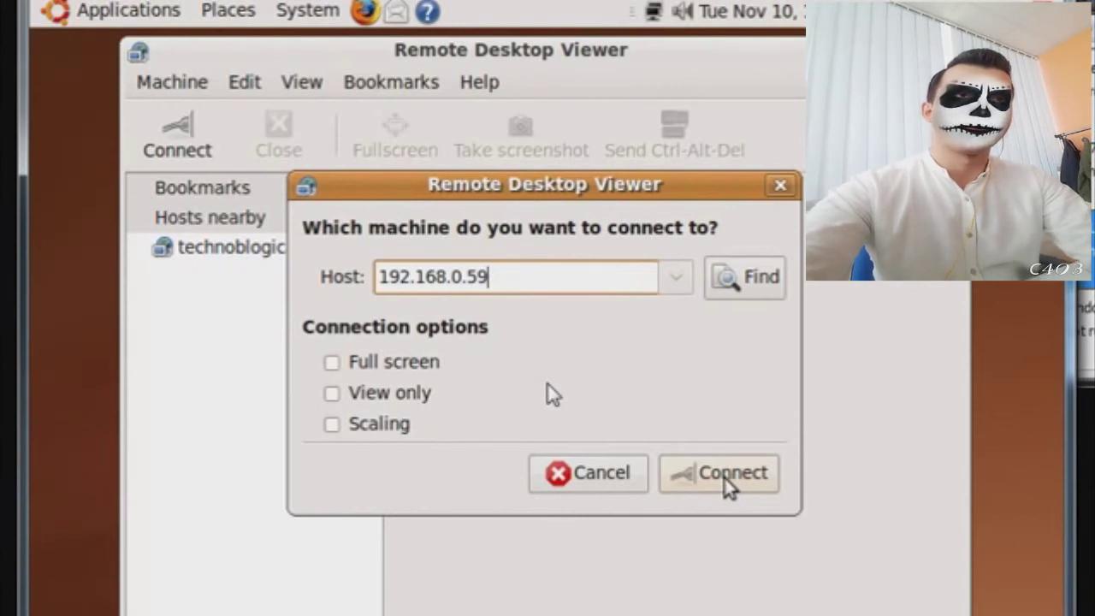
# - Connect to 192.168.0.59, log in with the password, and scroll around the remote desktop
pyautogui.click(727, 482)
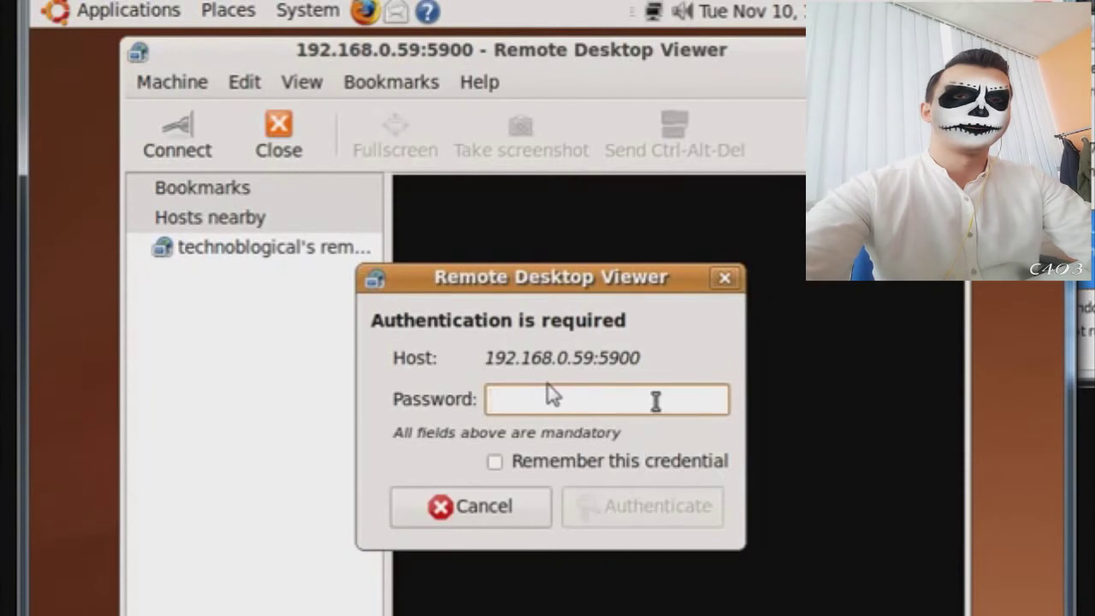
pyautogui.write('*********')
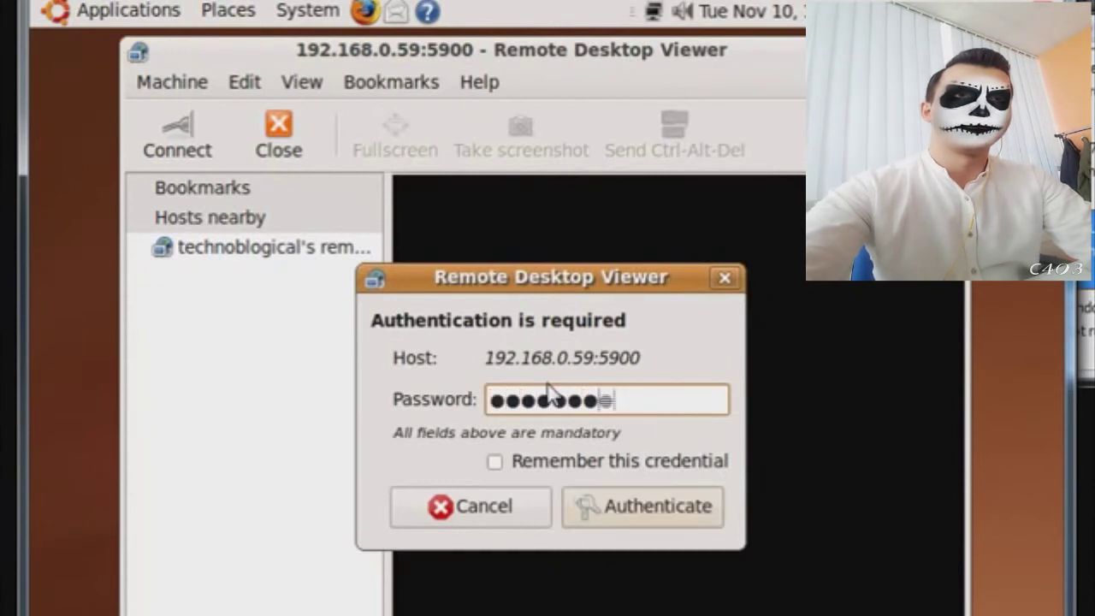
pyautogui.press('Return')
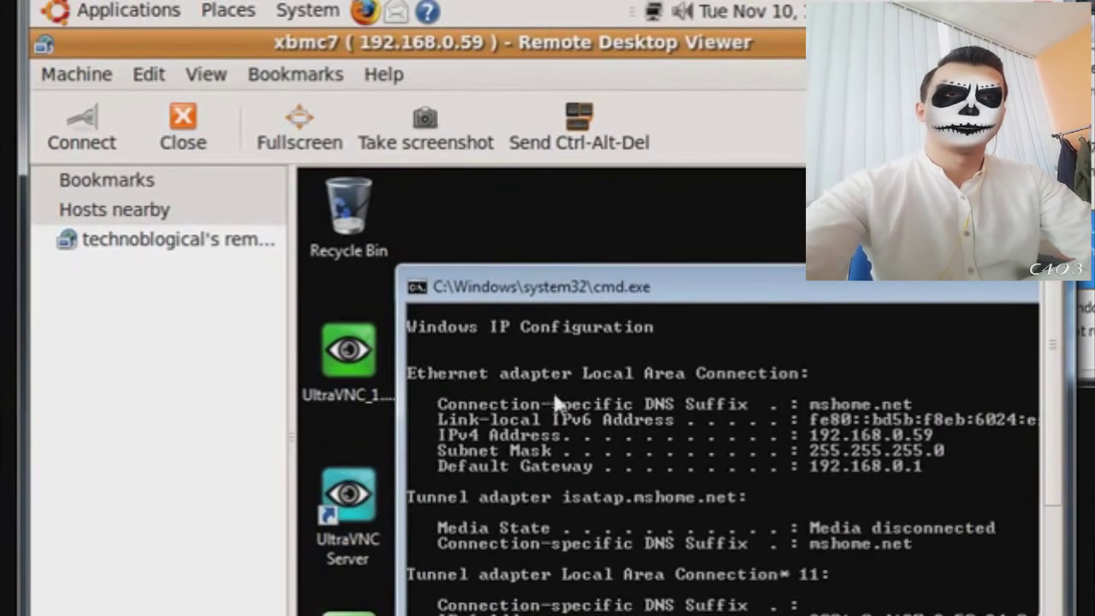
pyautogui.scroll(-3, 1059, 544)
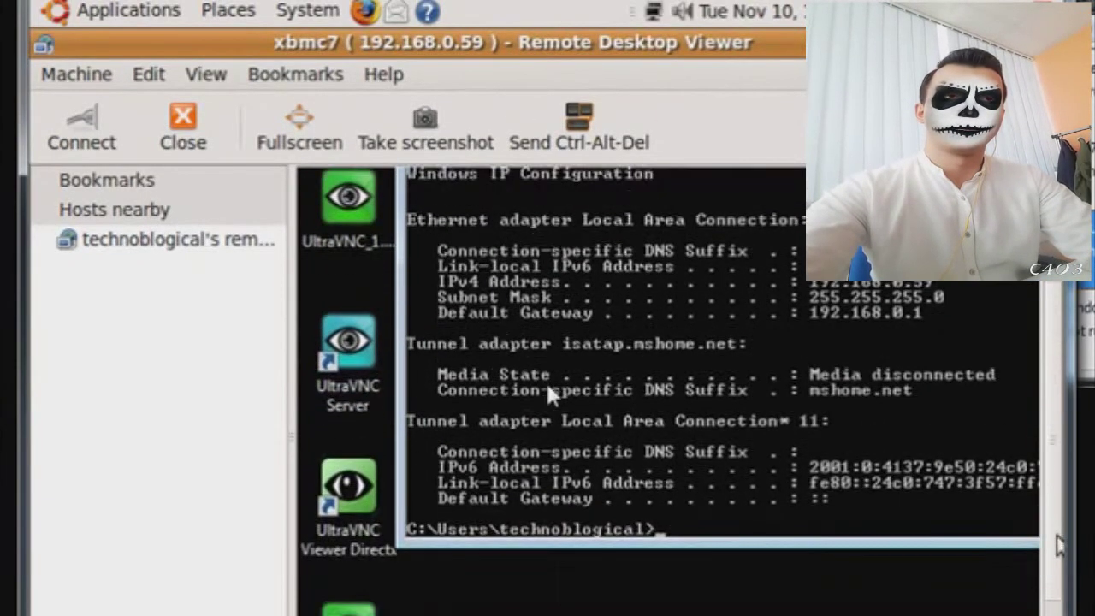
pyautogui.moveTo(1059, 544); pyautogui.dragTo(1059, 603)
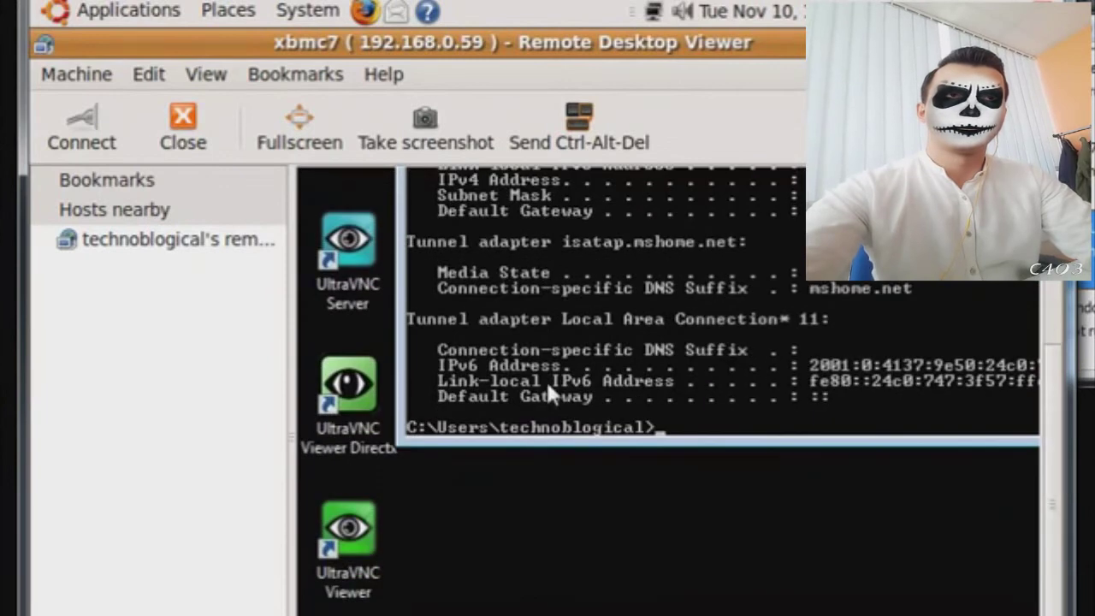
pyautogui.hscroll(5, 546, 379)
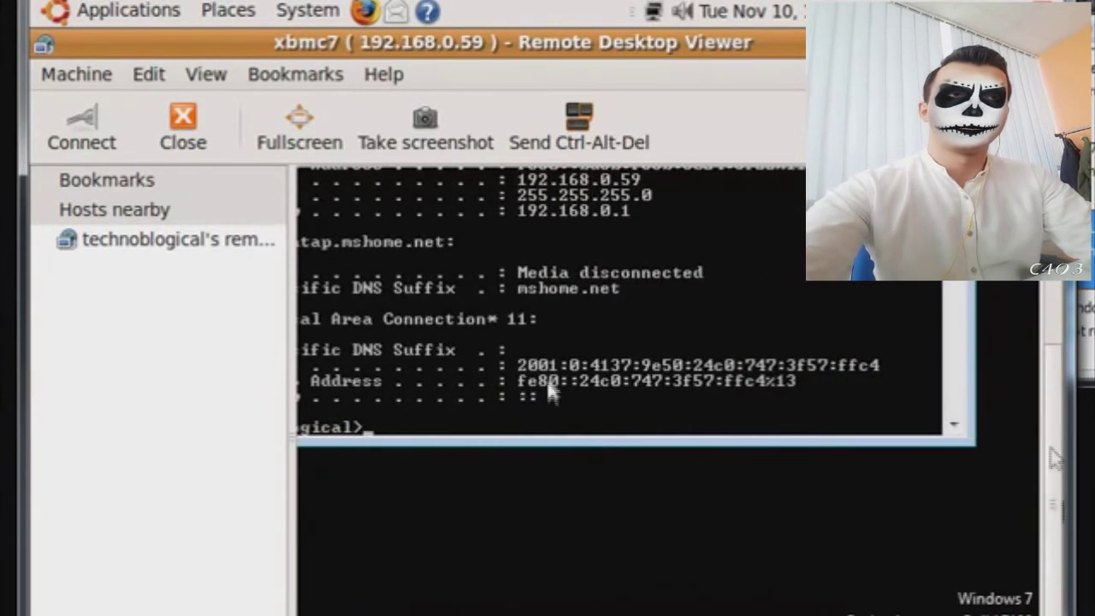
pyautogui.scroll(5, 548, 392)
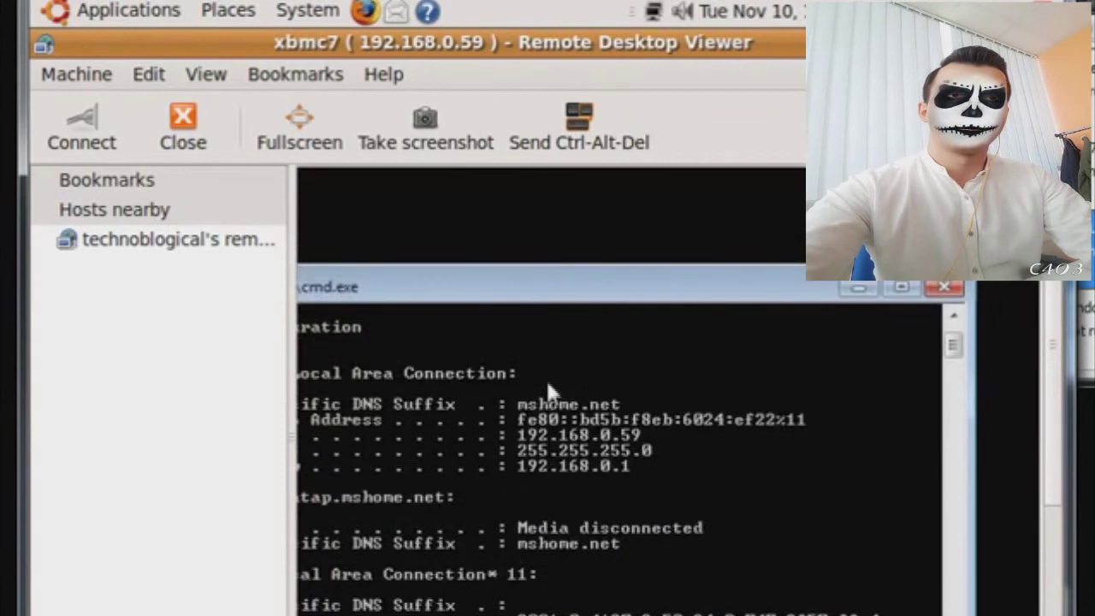
# - Check the Windows Screen resolution options without changing them, then close cmd.exe
pyautogui.rightClick(947, 291)
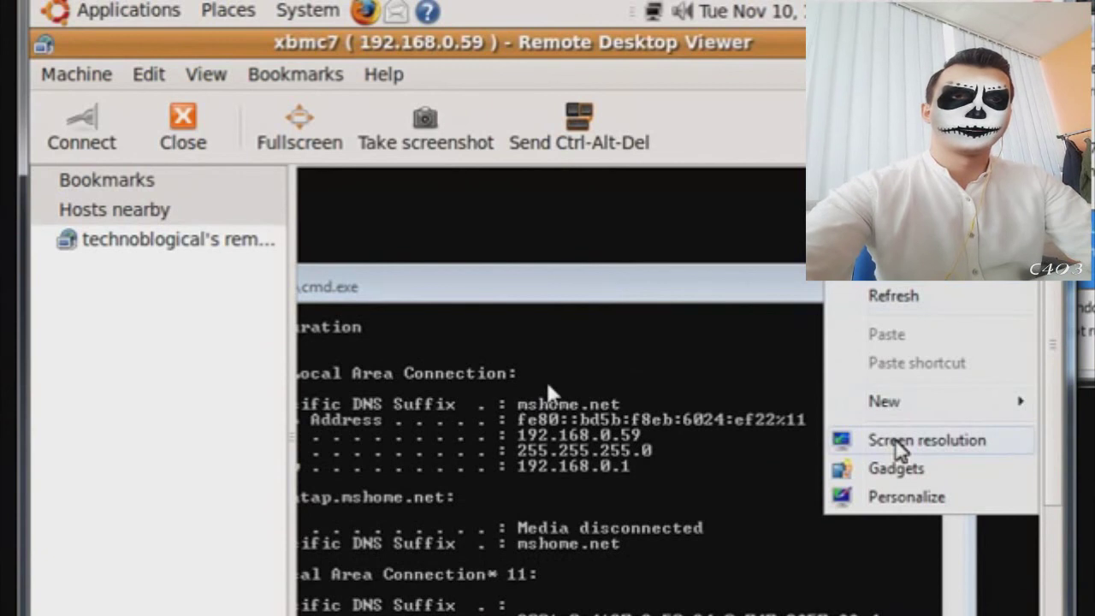
pyautogui.click(897, 441)
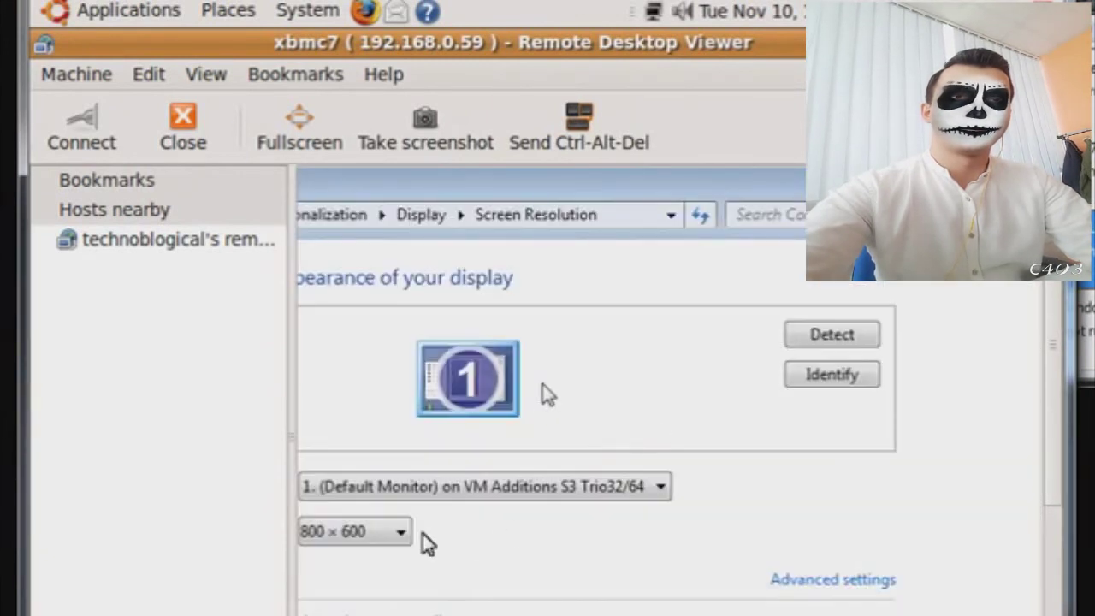
pyautogui.click(398, 533)
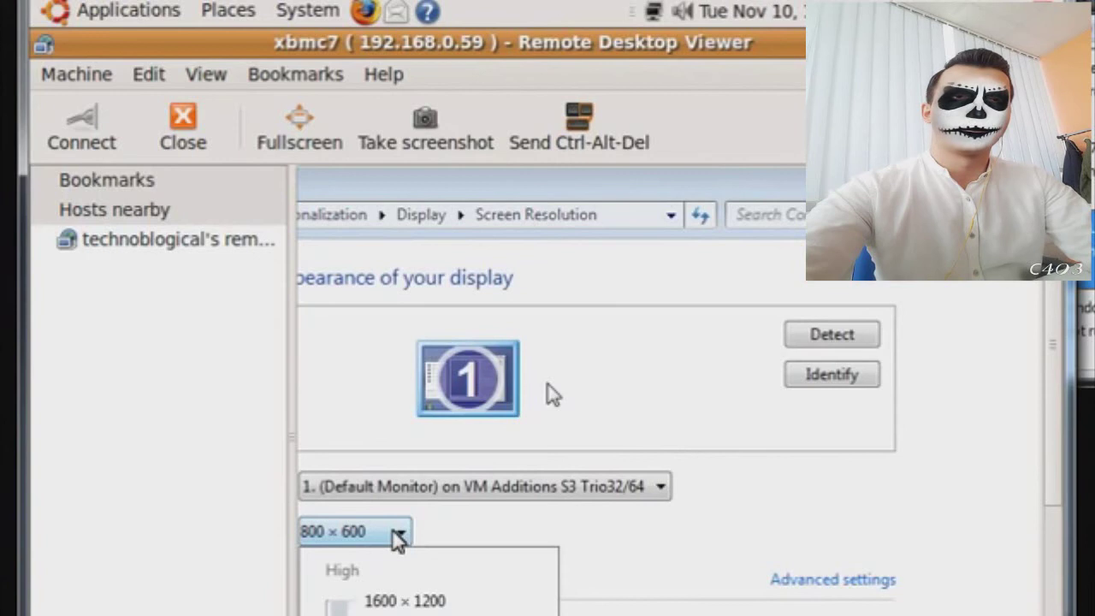
pyautogui.click(552, 393)
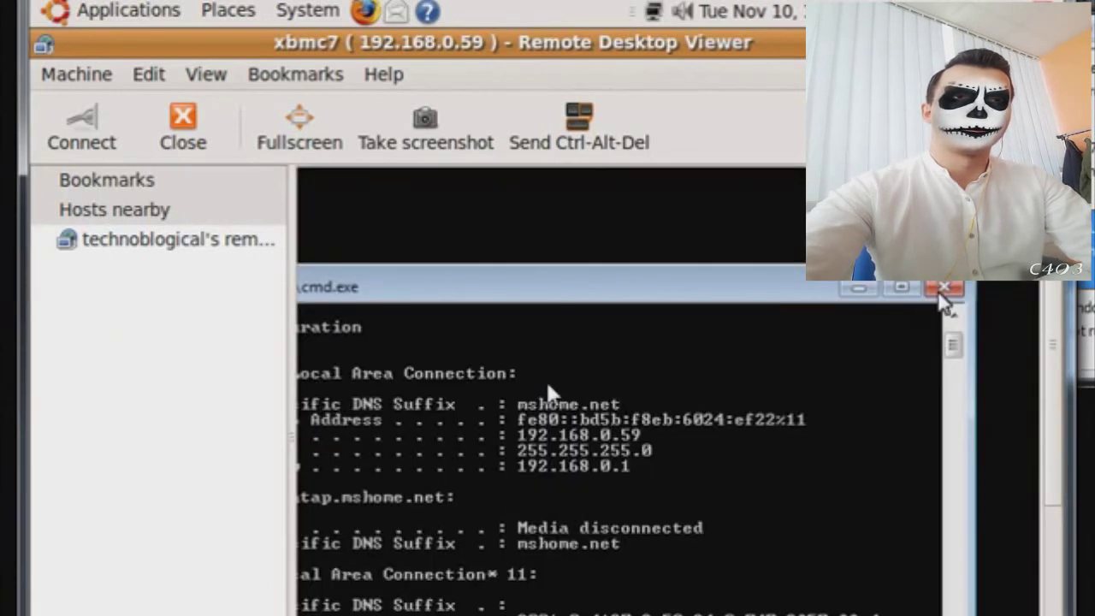
pyautogui.click(944, 289)
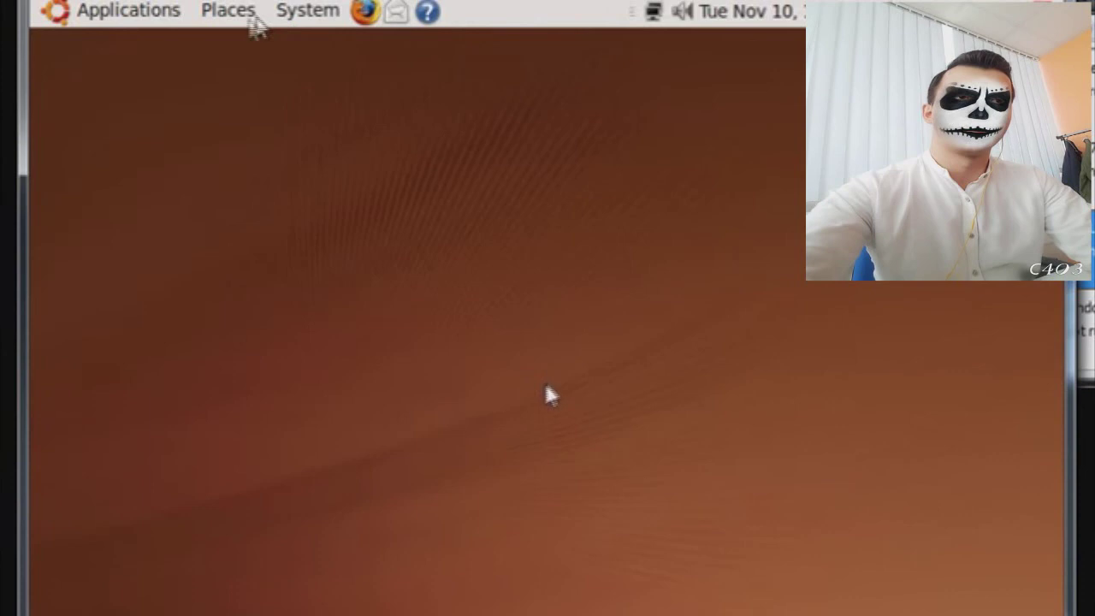
# - Launch Terminal from the Applications > Accessories menu
pyautogui.click(167, 17)
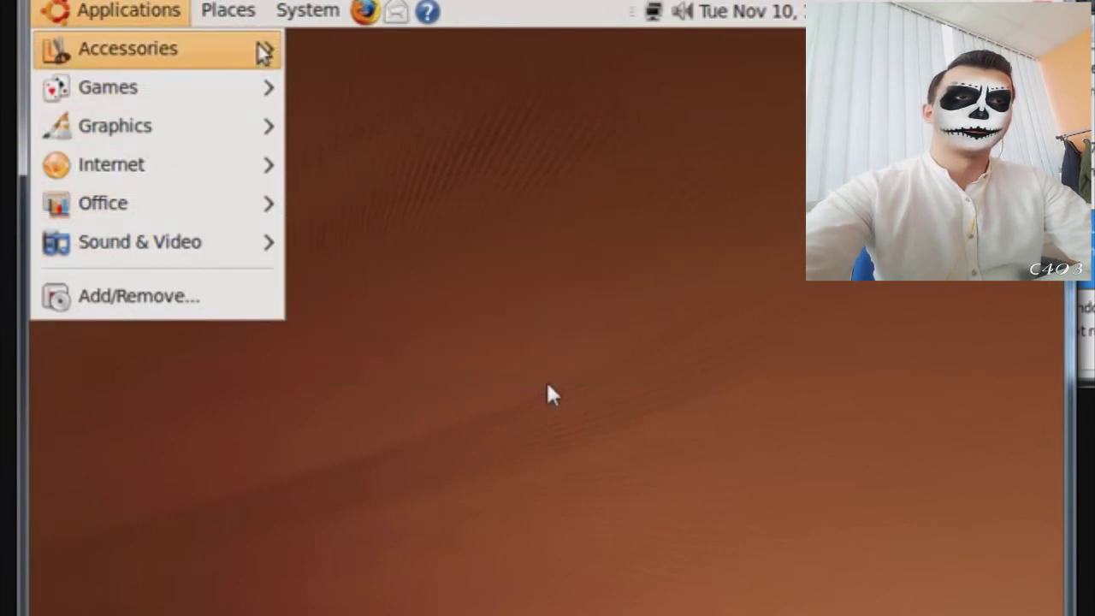
pyautogui.moveTo(262, 52)
pyautogui.click(368, 324)
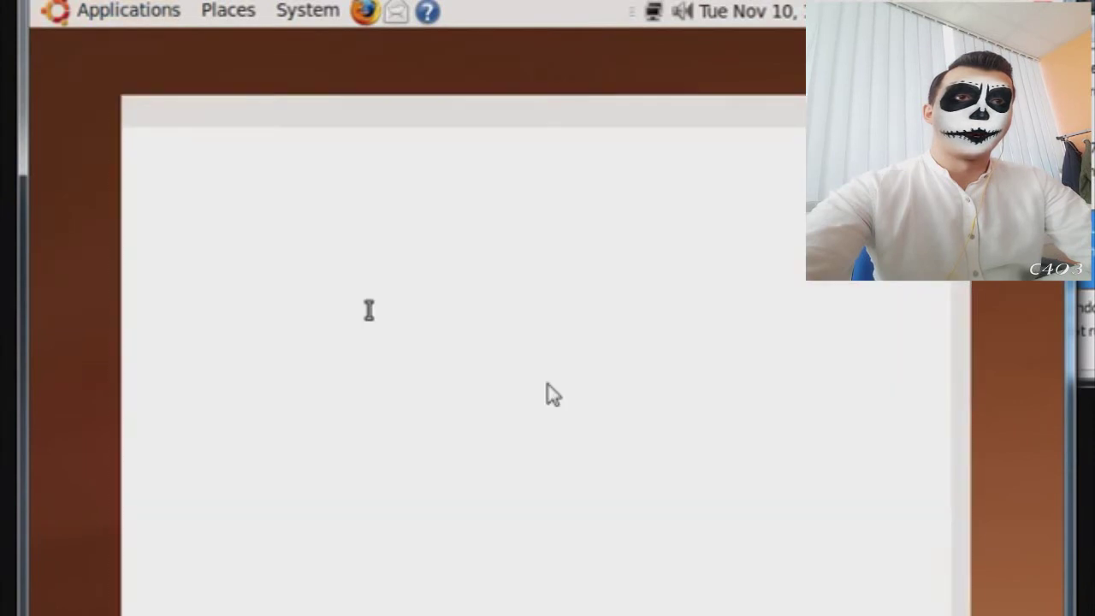
# - Run ifconfig, select the eth0 address 192.168.0.73, and close the terminal
pyautogui.write('i')
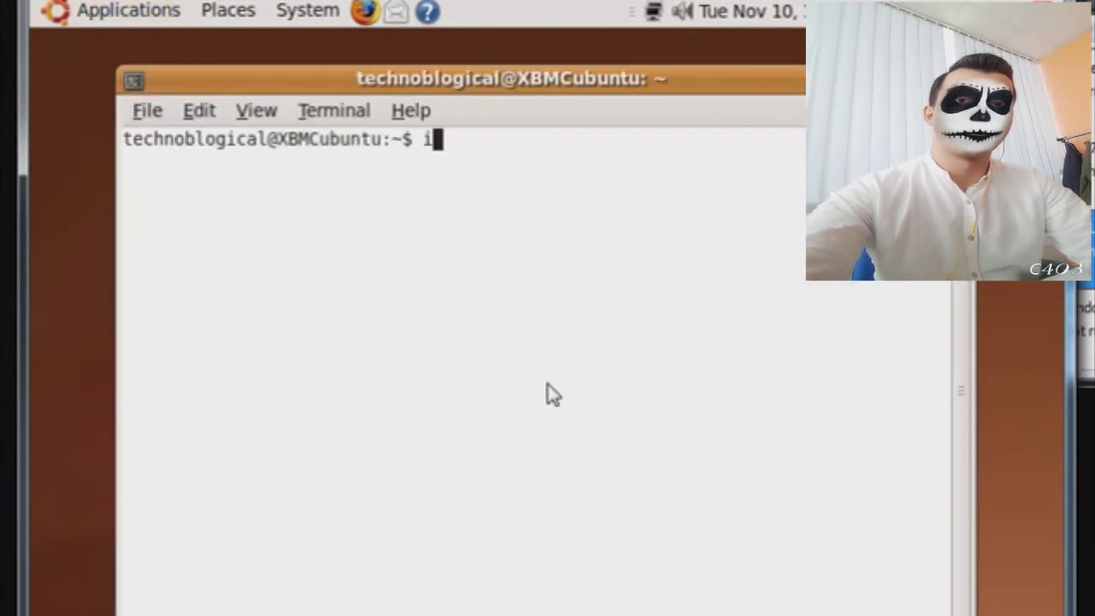
pyautogui.write('fconfig')
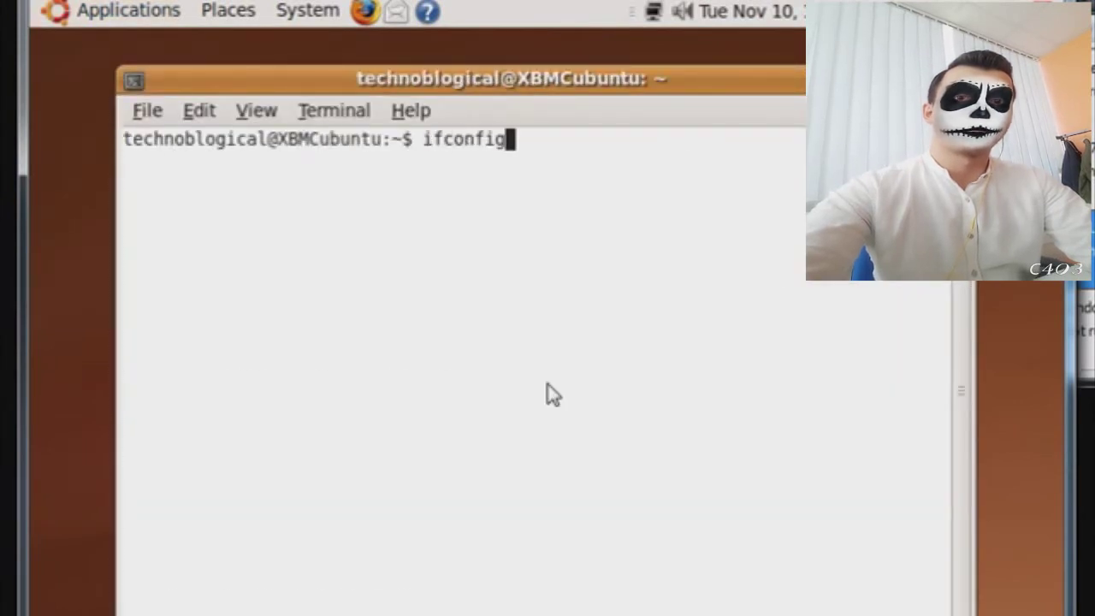
pyautogui.press('Return')
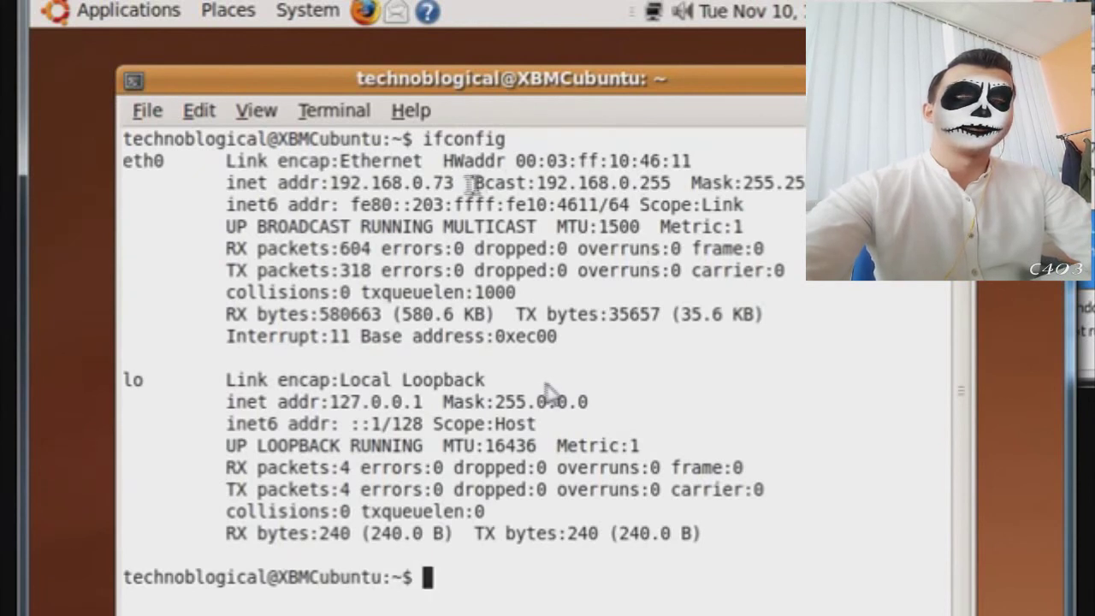
pyautogui.moveTo(454, 183); pyautogui.dragTo(342, 187)
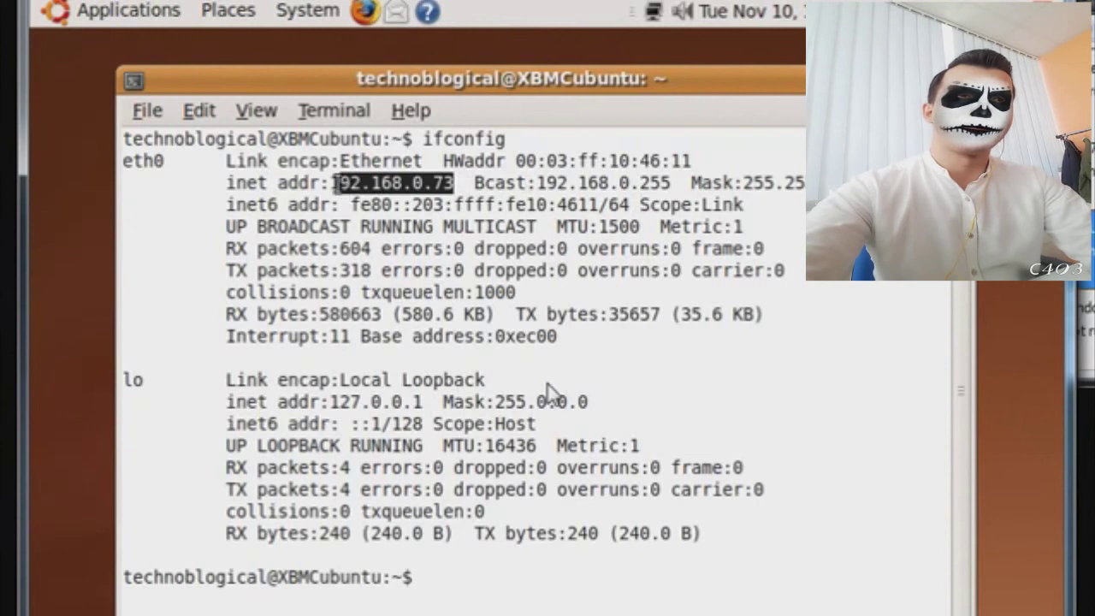
pyautogui.hotkey('alt', 'F4')
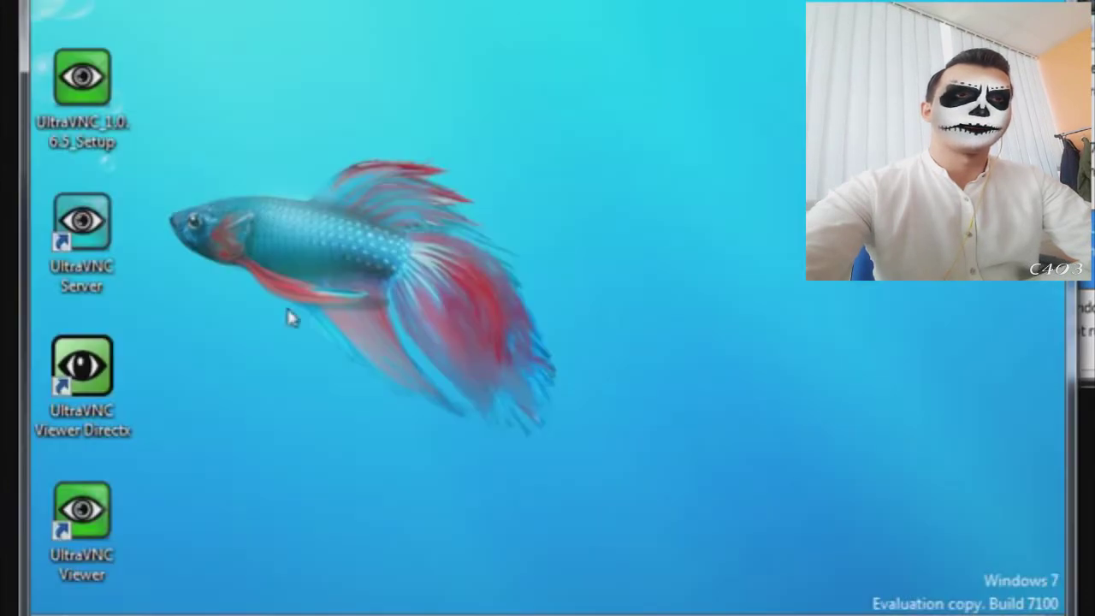
# - Connect UltraVNC Viewer to VNC server 192.168.0.73 and log on with the VNC password
pyautogui.doubleClick(114, 526)
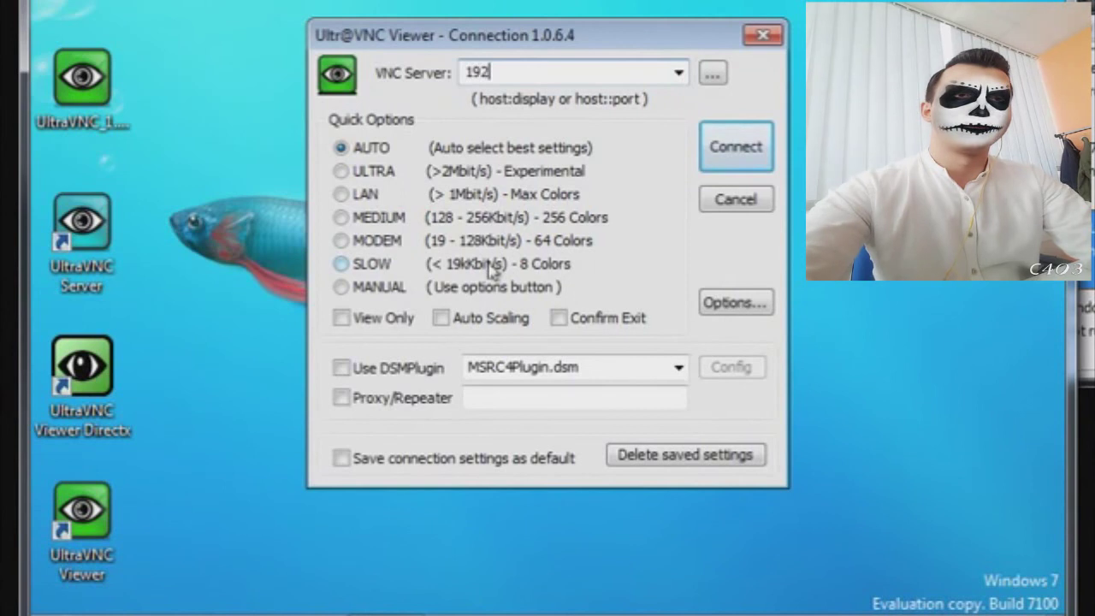
pyautogui.write('192.168.0.73')
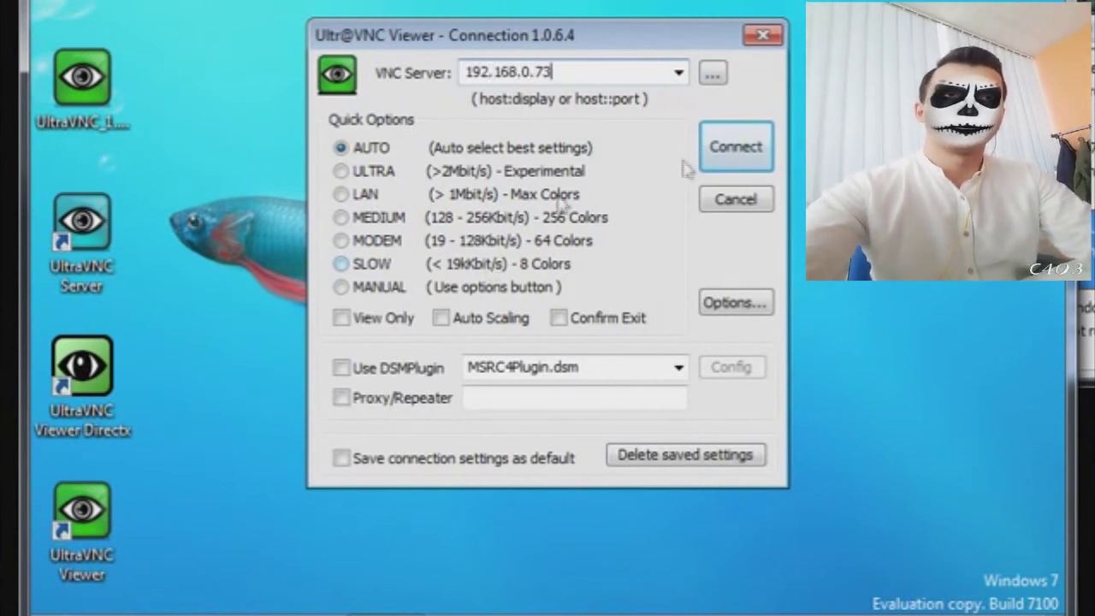
pyautogui.click(725, 149)
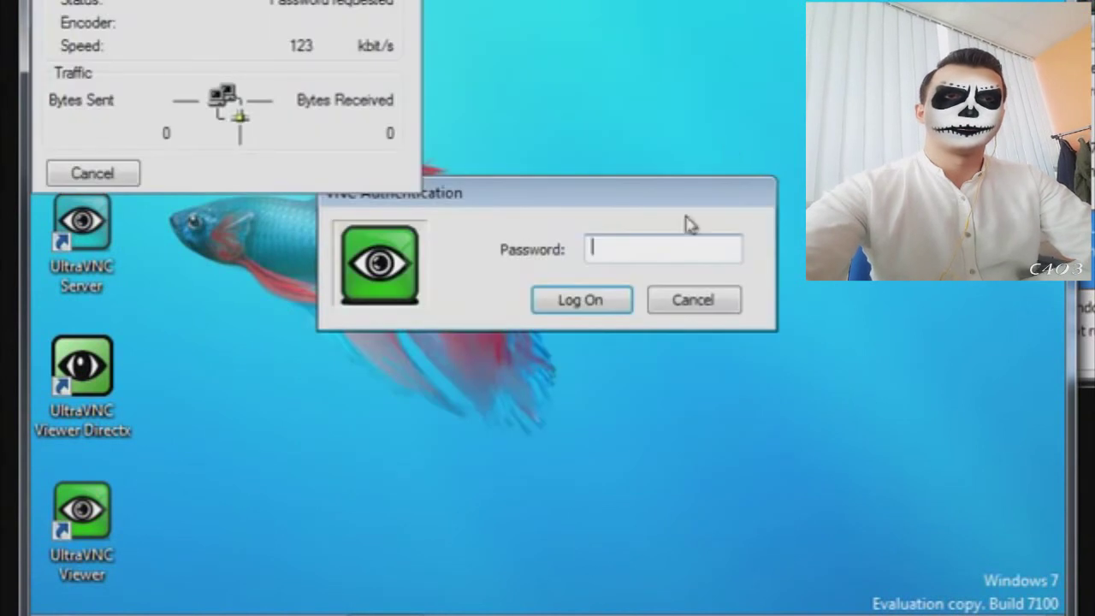
pyautogui.write('12345678')
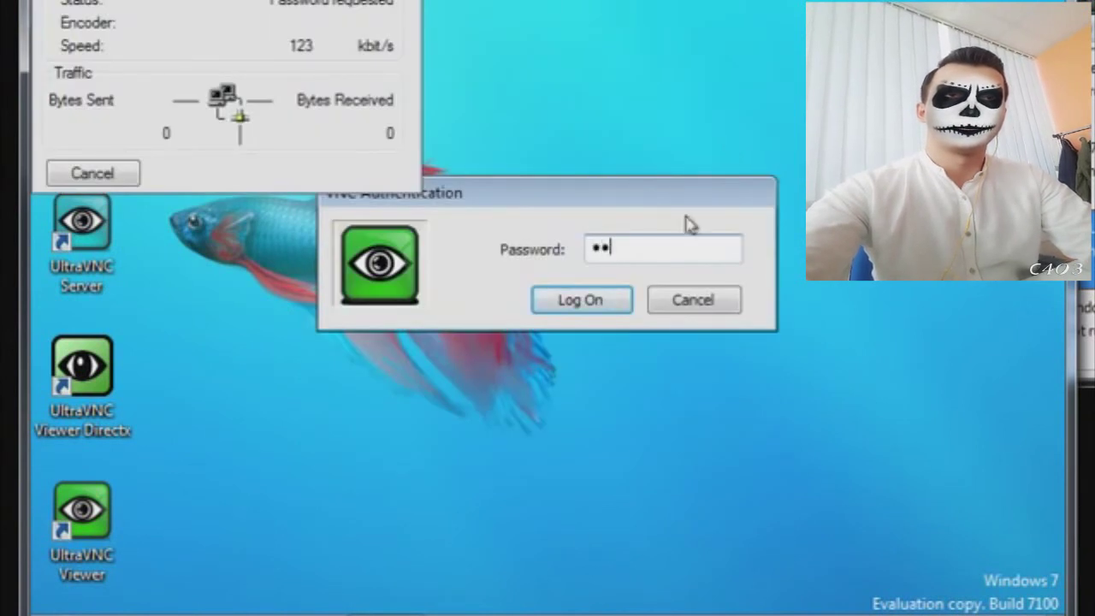
pyautogui.press('Return')
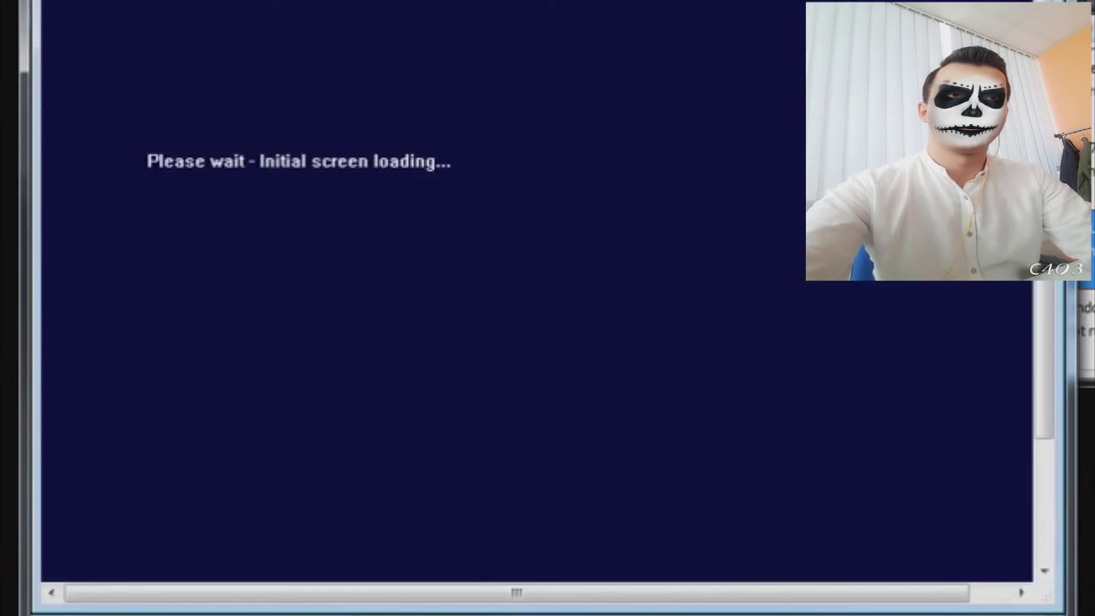